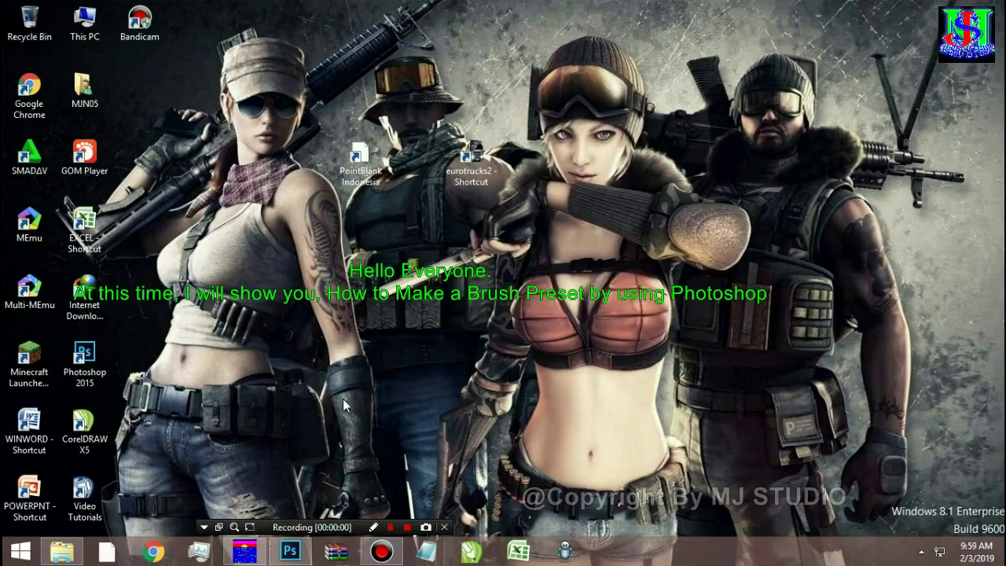
Step: Restore the already-running Photoshop window from the taskbar
click(289, 551)
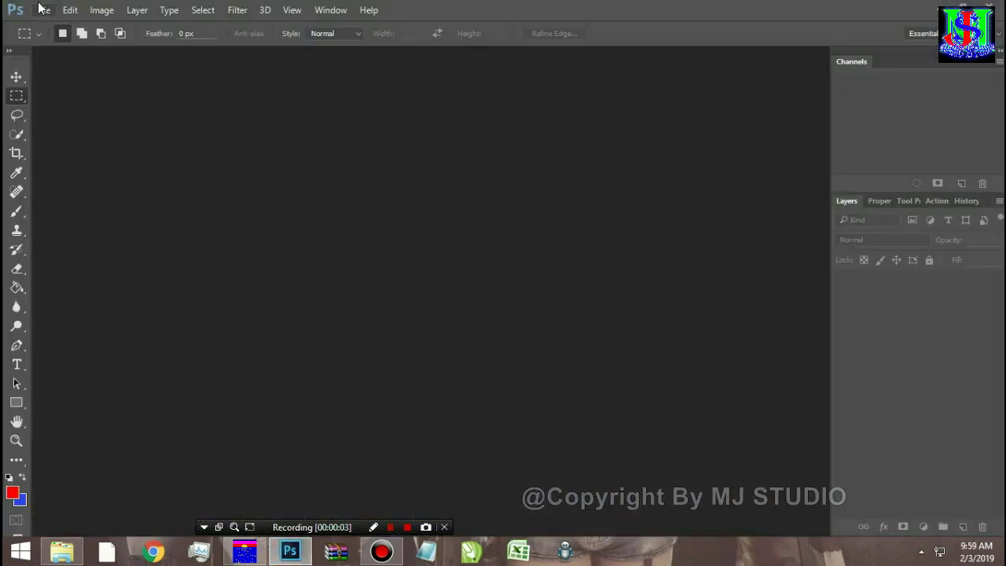
Step: Create Untitled-1, a white 100 × 100 mm document at 300 pixels per inch
click(42, 9)
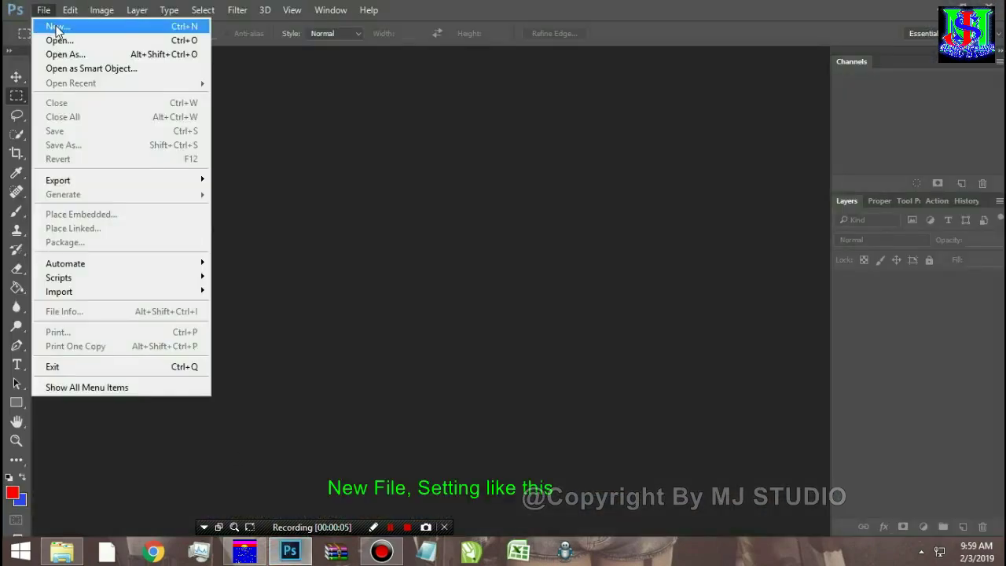
click(51, 26)
click(372, 236)
text(1001)
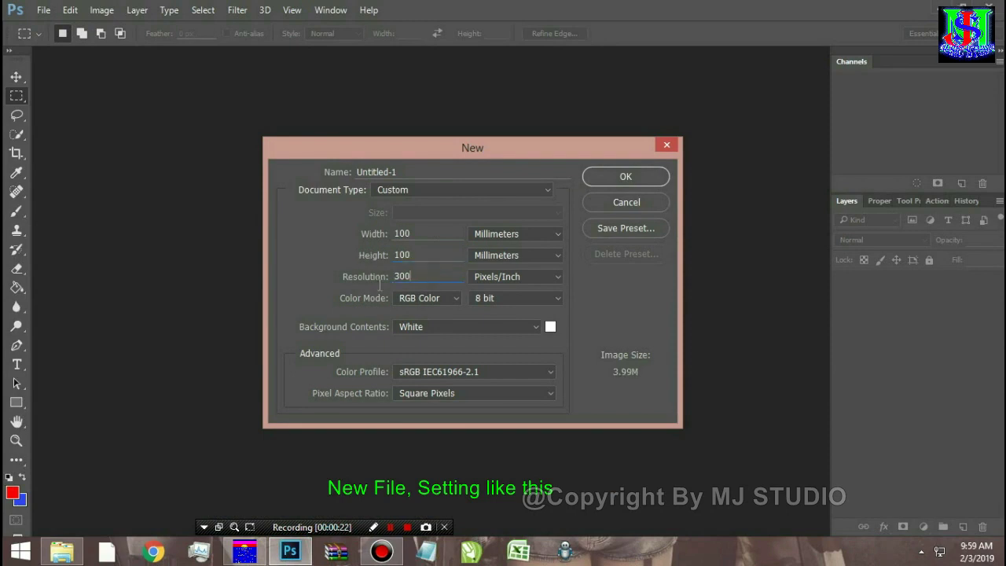
click(635, 179)
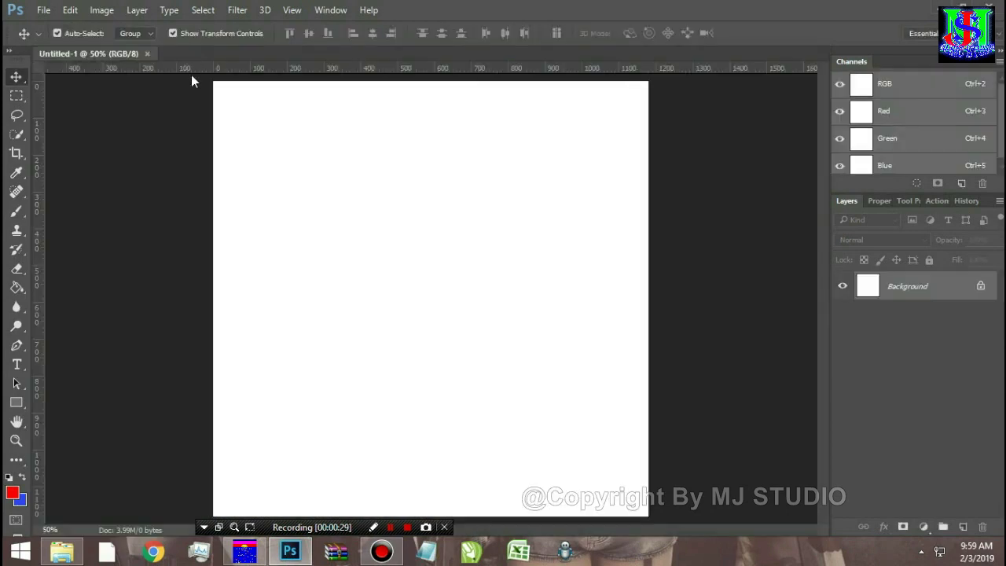
Step: Place the 77827088-line-art-illustration-of-angel-wings image embedded into Untitled-1 and commit it
click(44, 11)
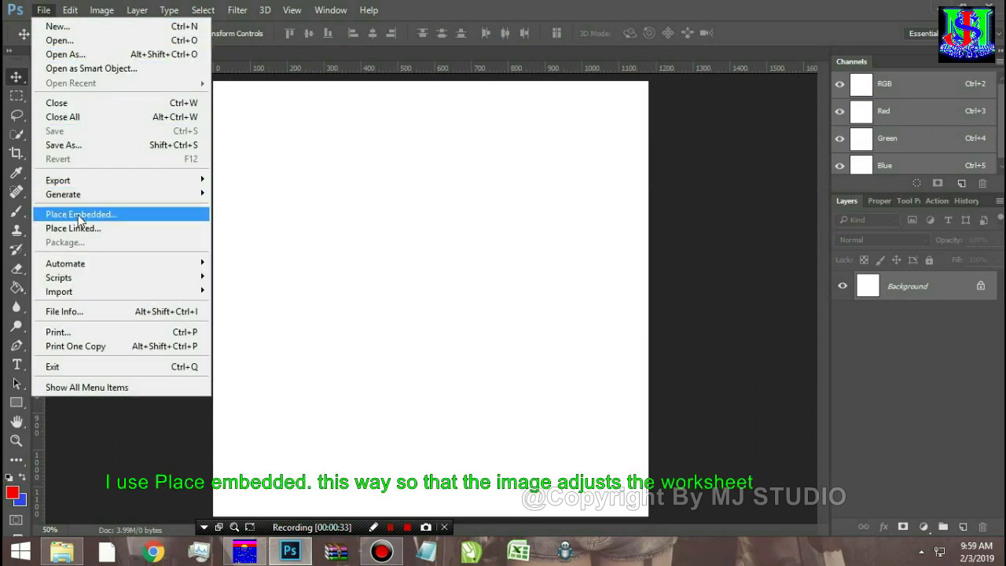
click(79, 214)
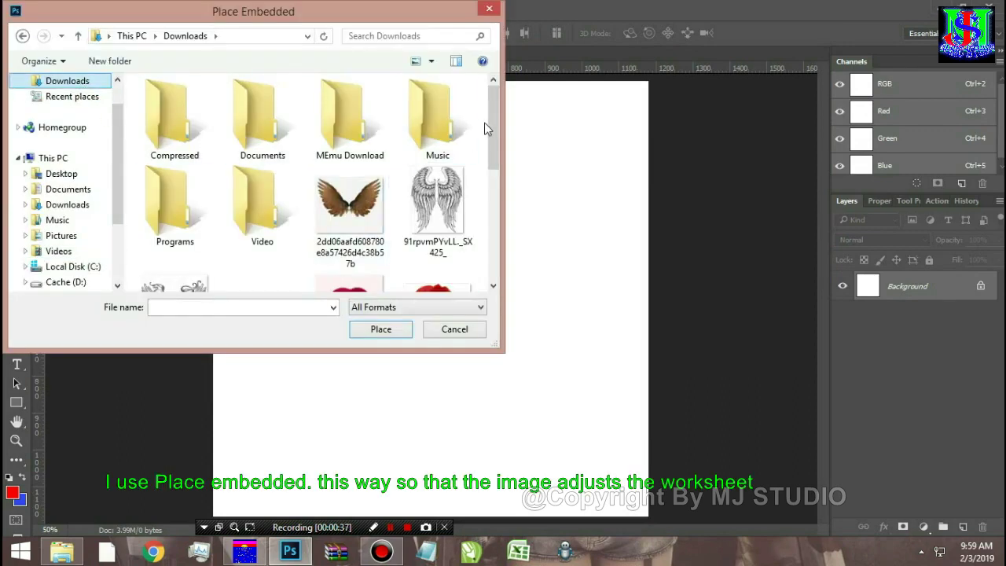
drag(490, 120, 492, 156)
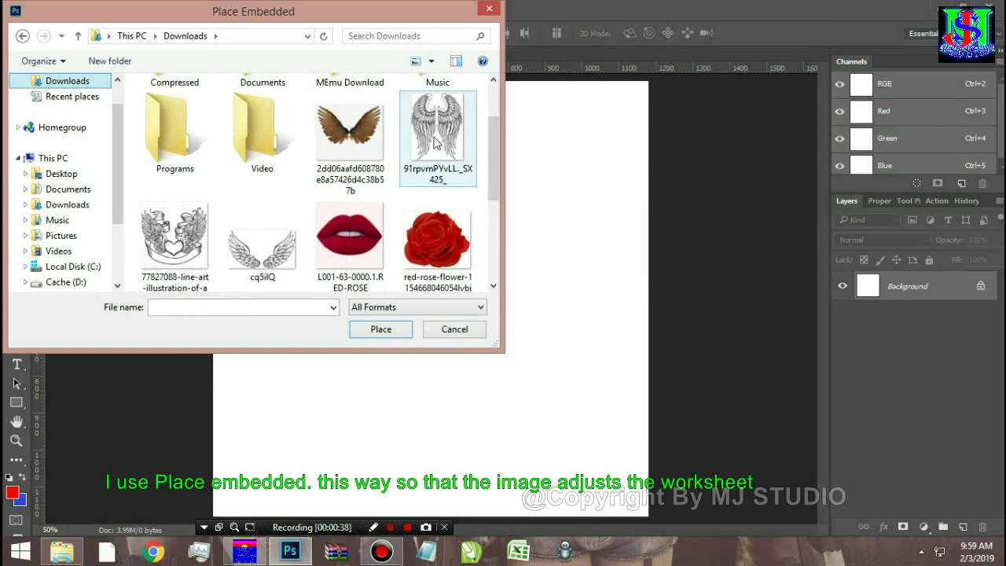
click(179, 241)
click(381, 329)
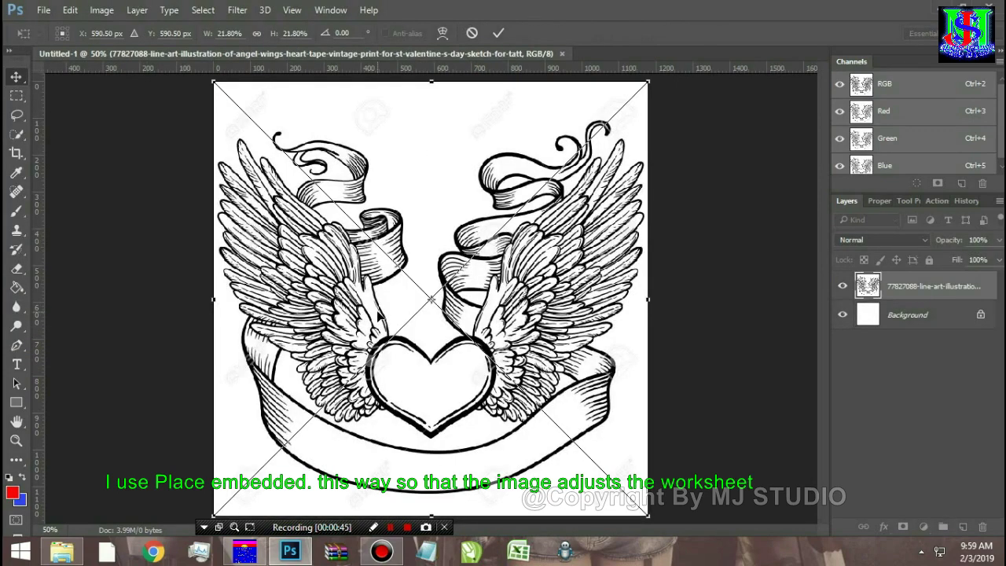
key(Return)
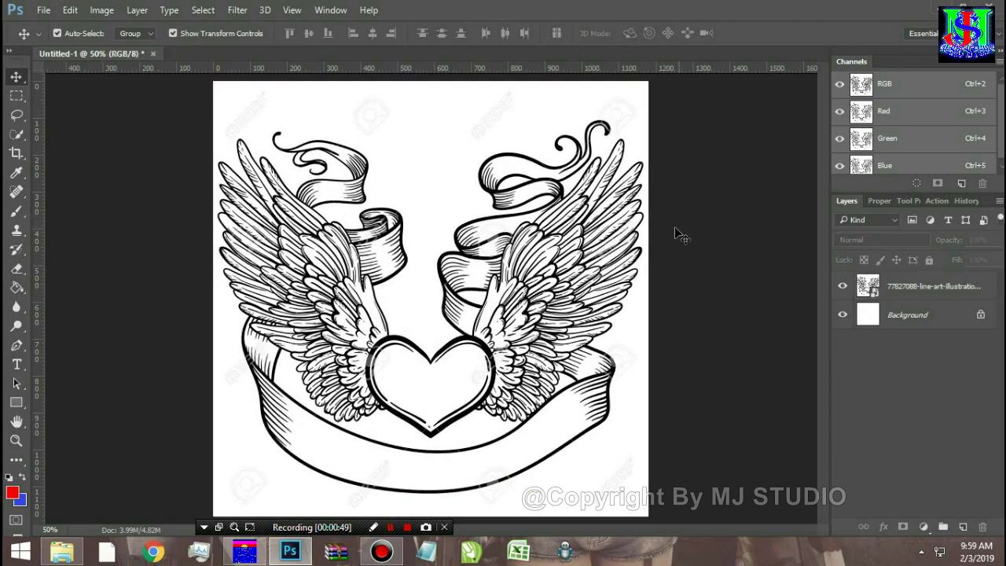
Step: Define the angel-wings drawing as a brush preset named 'Wings and Heart'
click(71, 12)
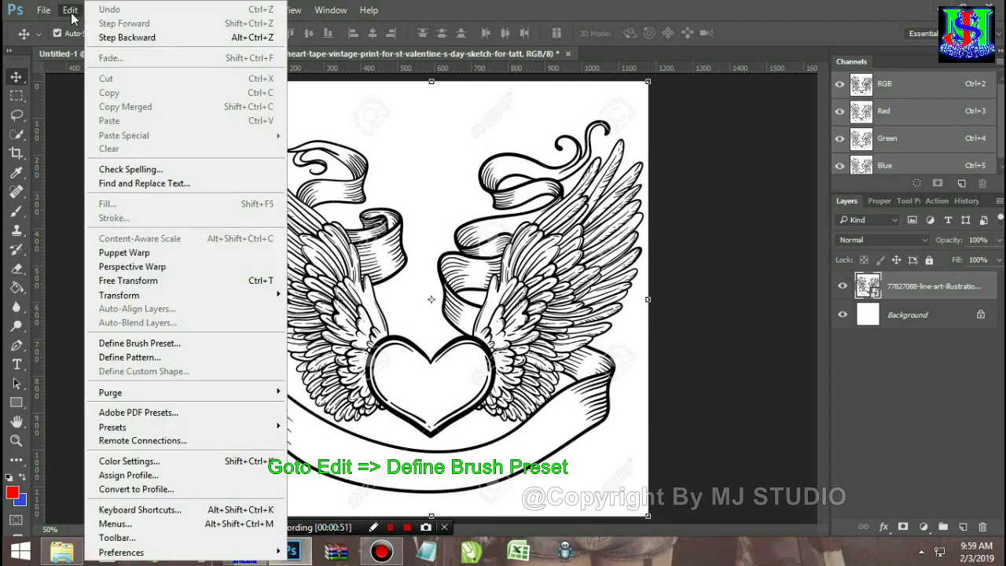
click(133, 343)
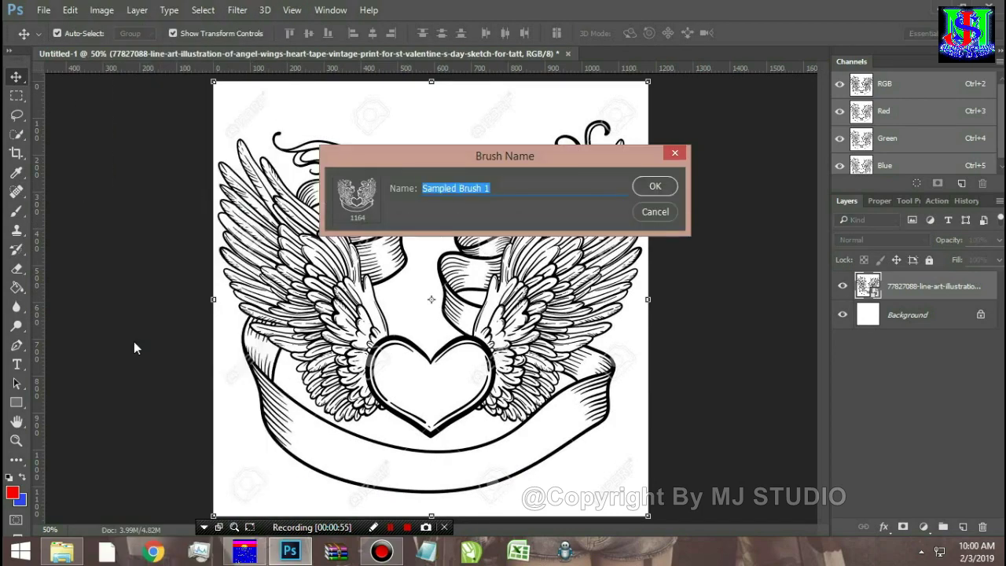
text(Wings and Heart)
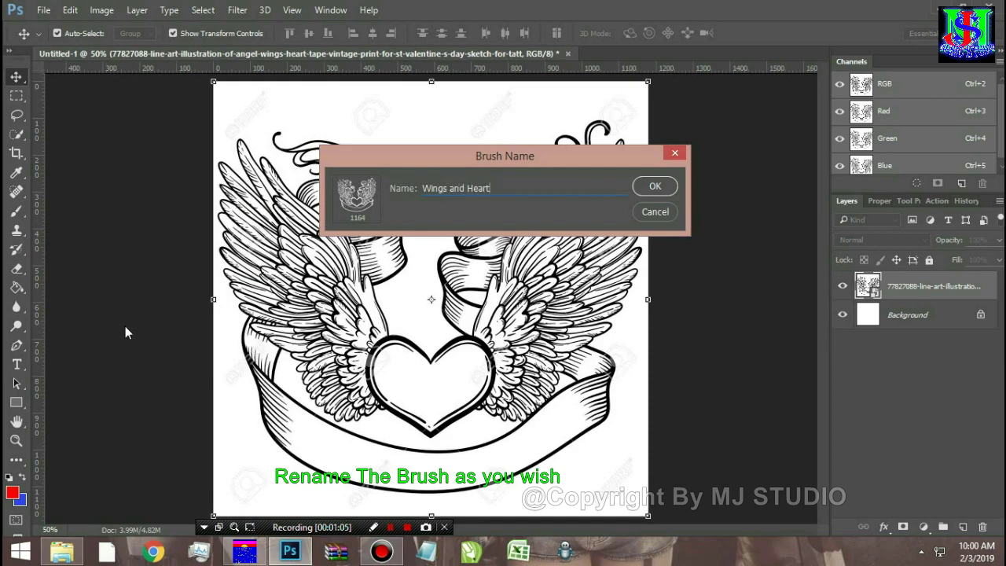
click(655, 187)
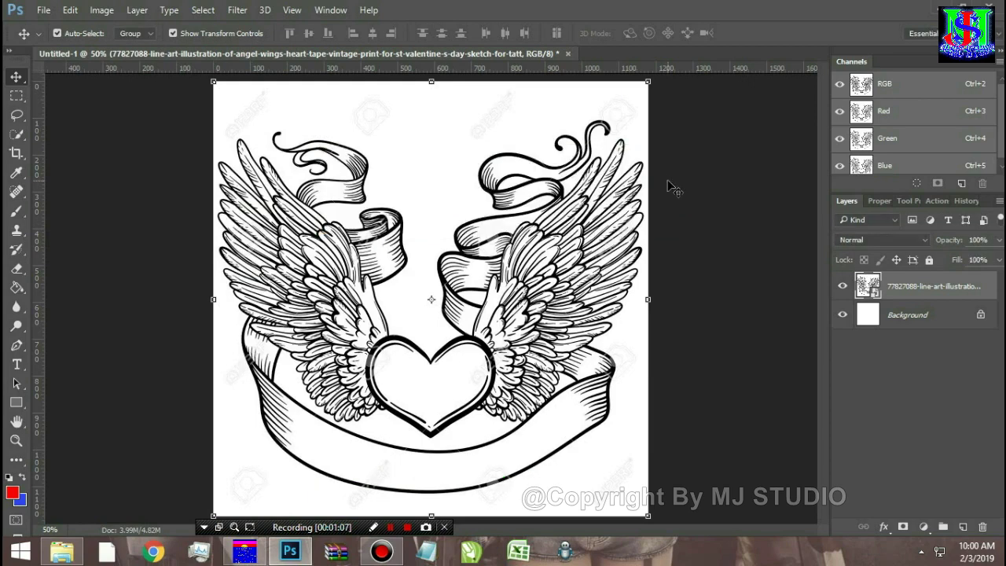
Step: Open the Eiffel Tower photo 0fd5963a6f0f634a46beede65466853f.jpg from the City folder
click(41, 11)
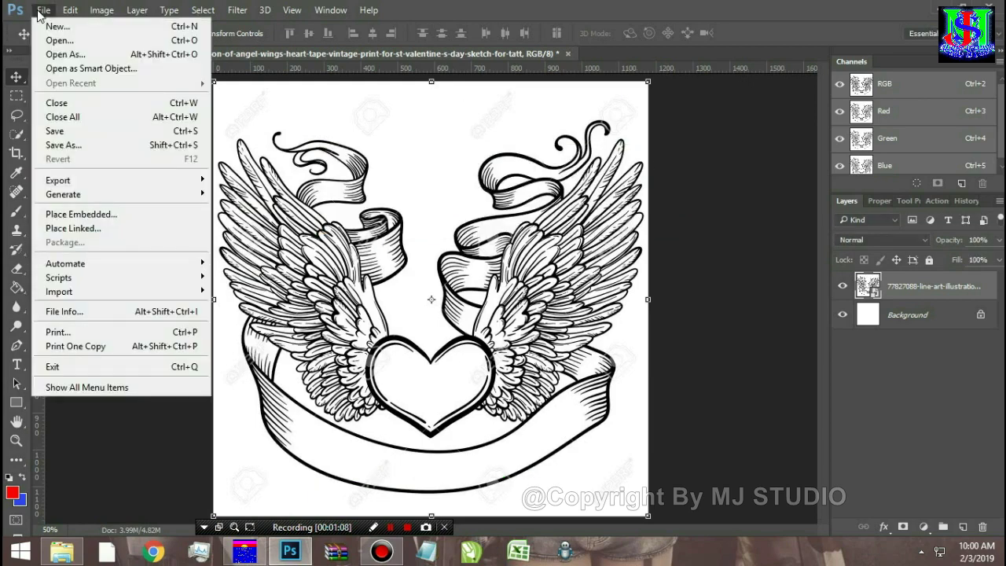
click(58, 40)
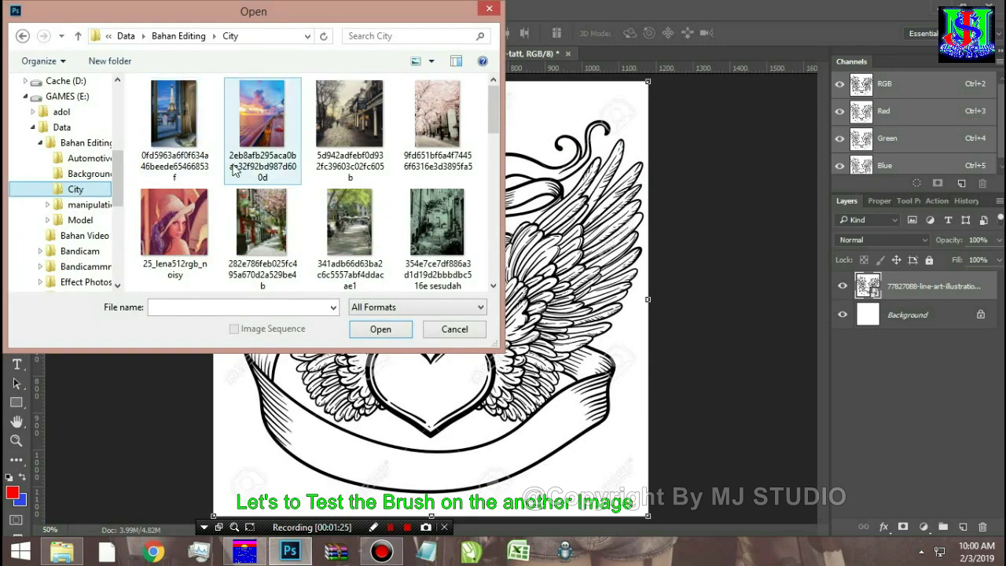
click(179, 135)
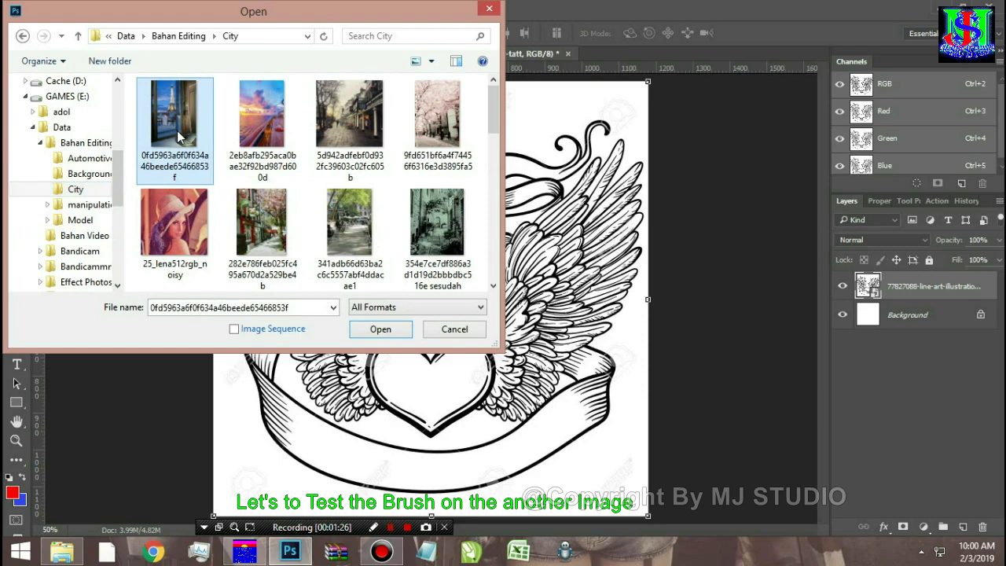
click(378, 330)
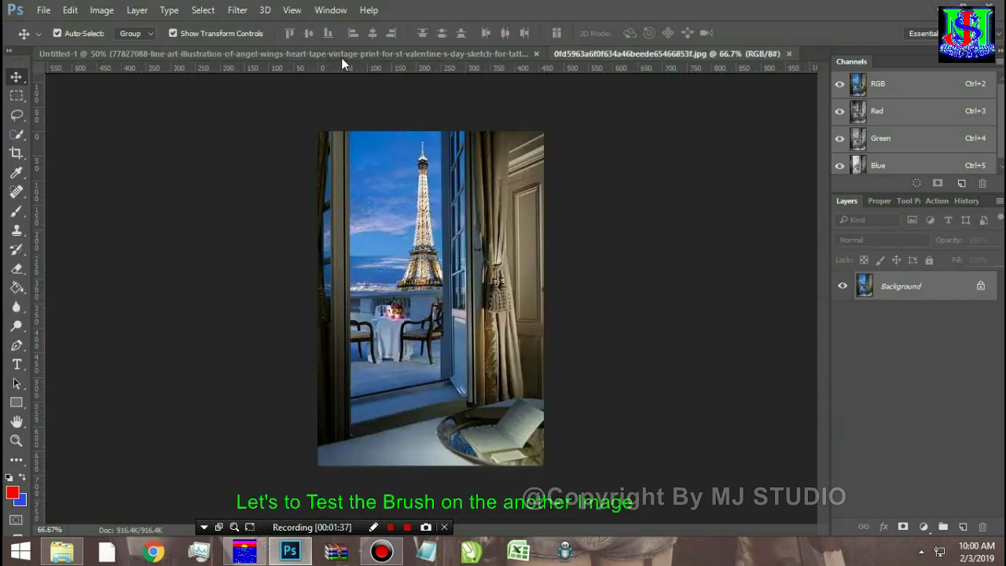
click(16, 211)
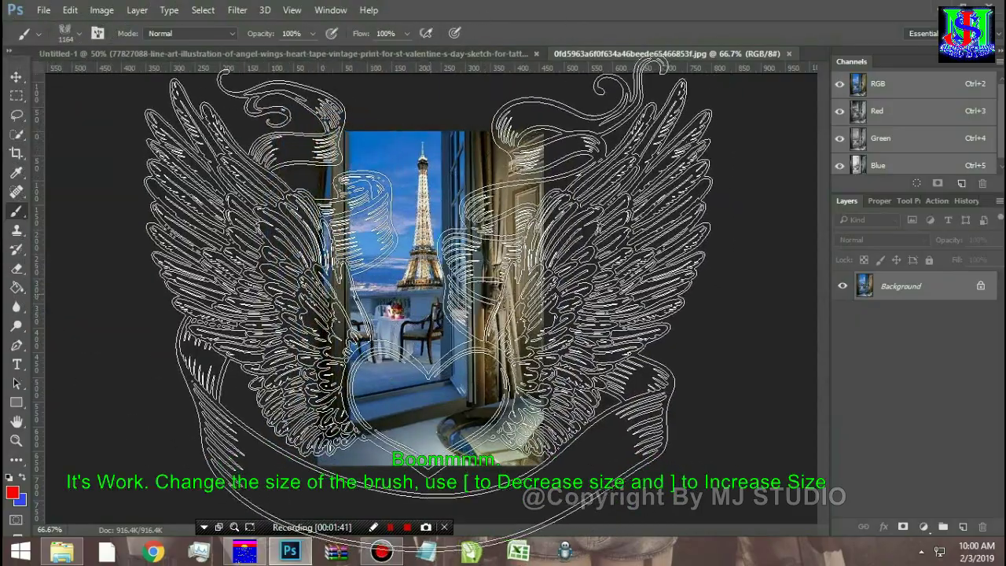
Step: Resize the Wings and Heart brush to about 250 px
click(80, 34)
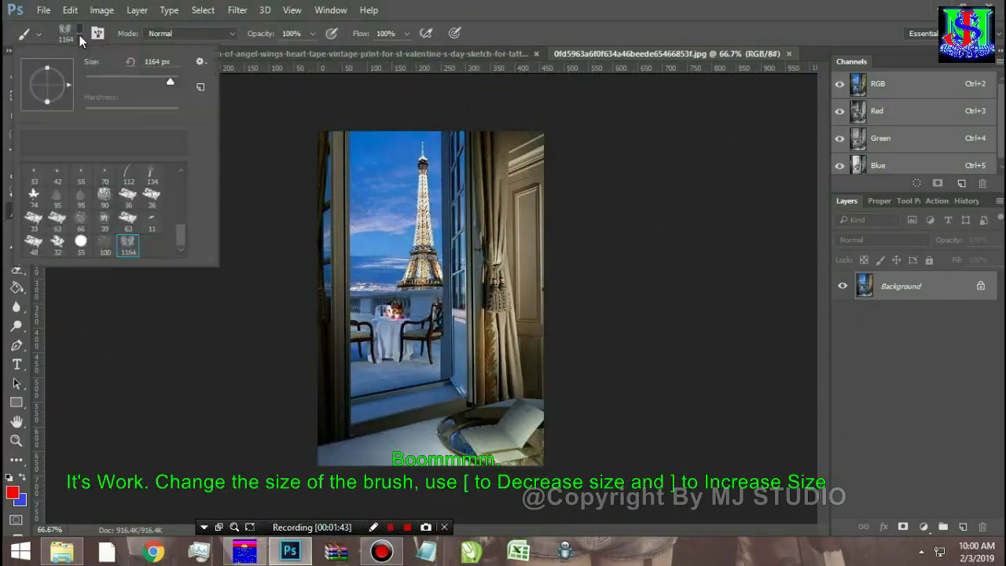
drag(129, 77, 120, 76)
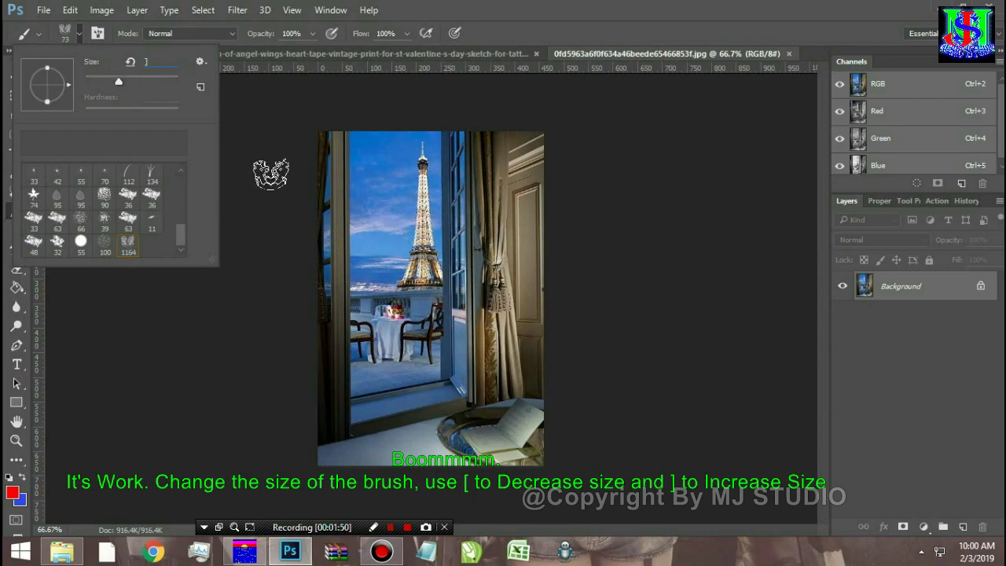
click(351, 215)
key(bracketright)
key(bracketright)
key(bracketright)
key(bracketright)
key(bracketright)
key(bracketright)
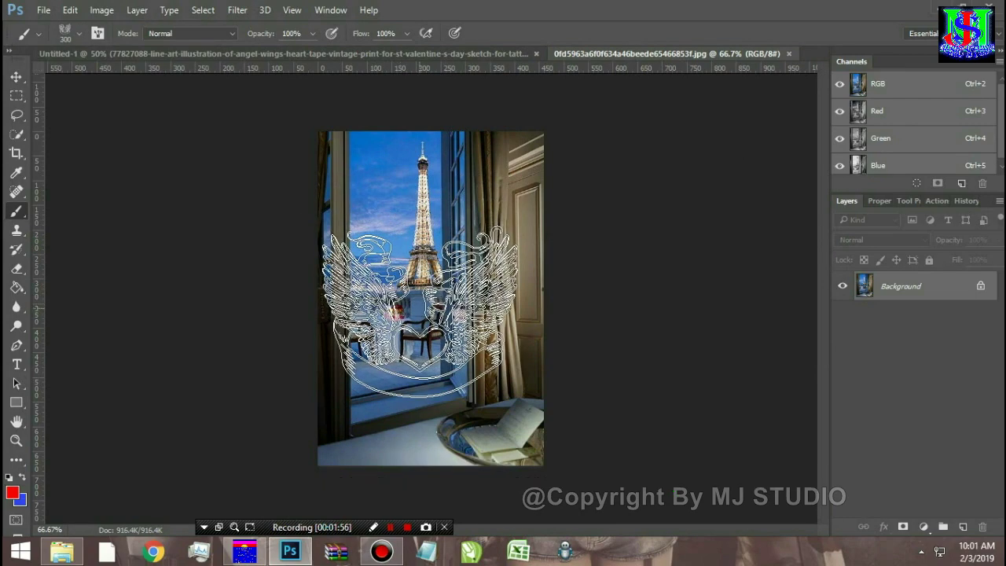
key(bracketleft)
Step: Stamp red wings low on the photo, then blue wings at its upper right
click(405, 405)
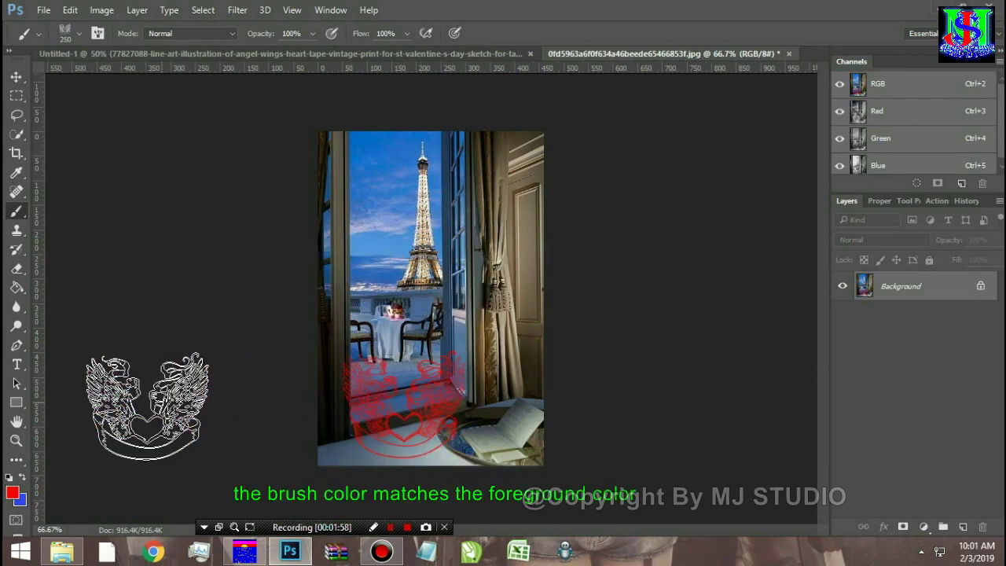
click(23, 477)
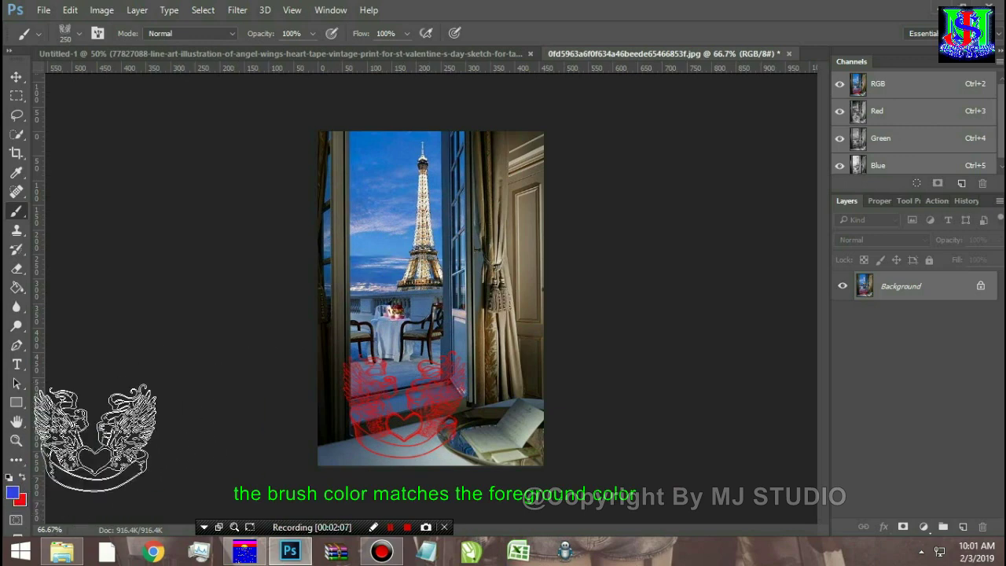
click(485, 286)
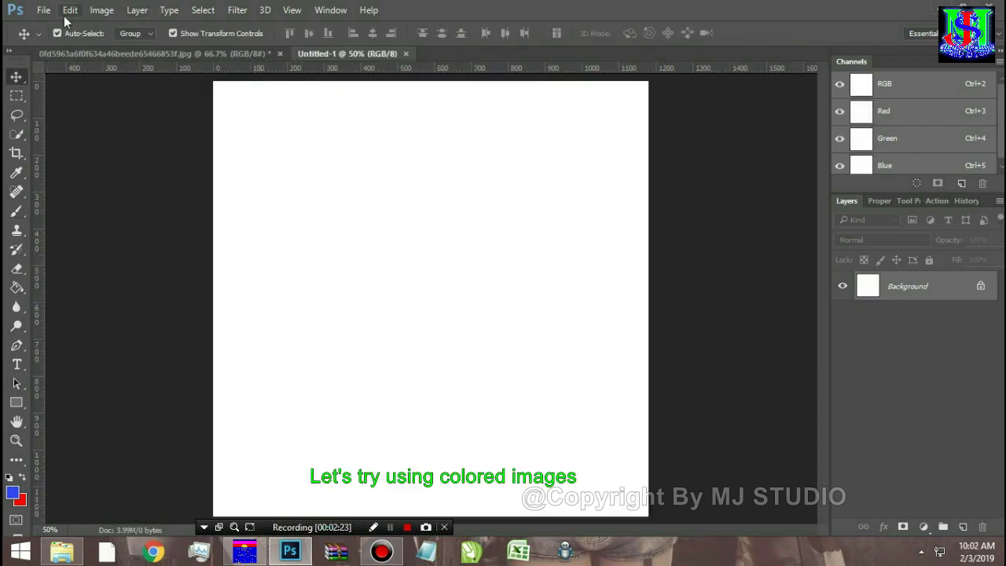
Step: Place the brown feathered wings image embedded into Untitled-1 and commit it
click(43, 9)
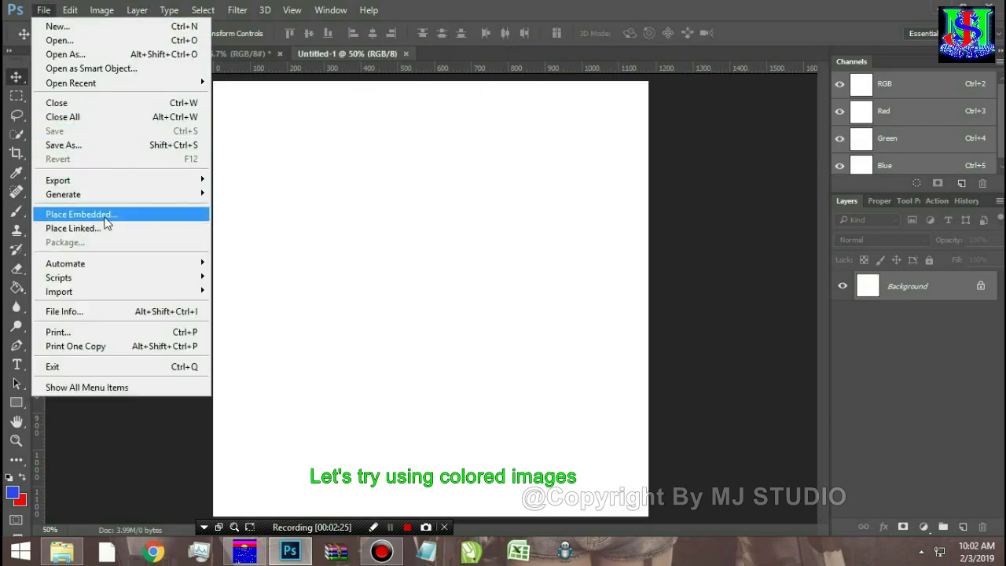
click(106, 216)
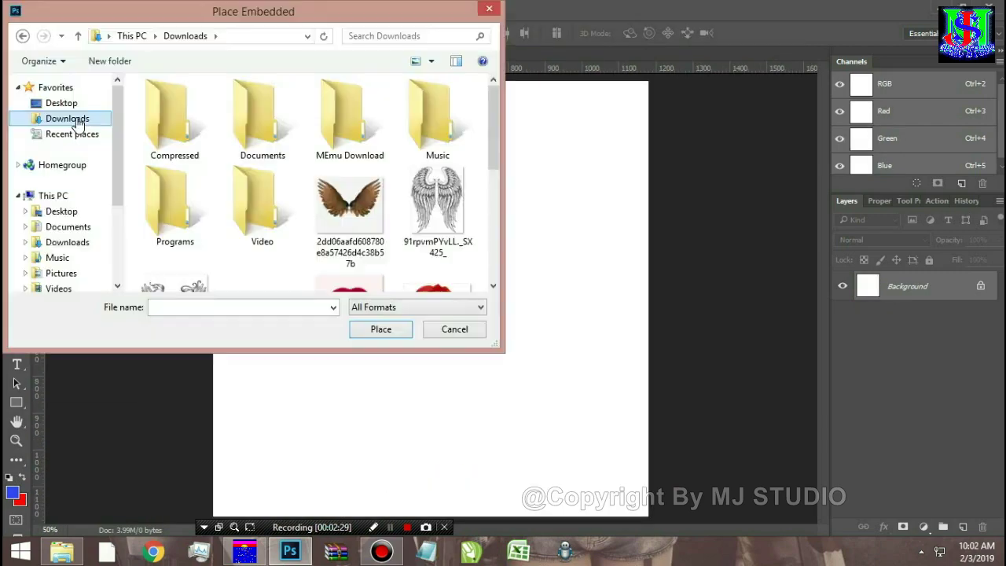
click(347, 219)
click(374, 329)
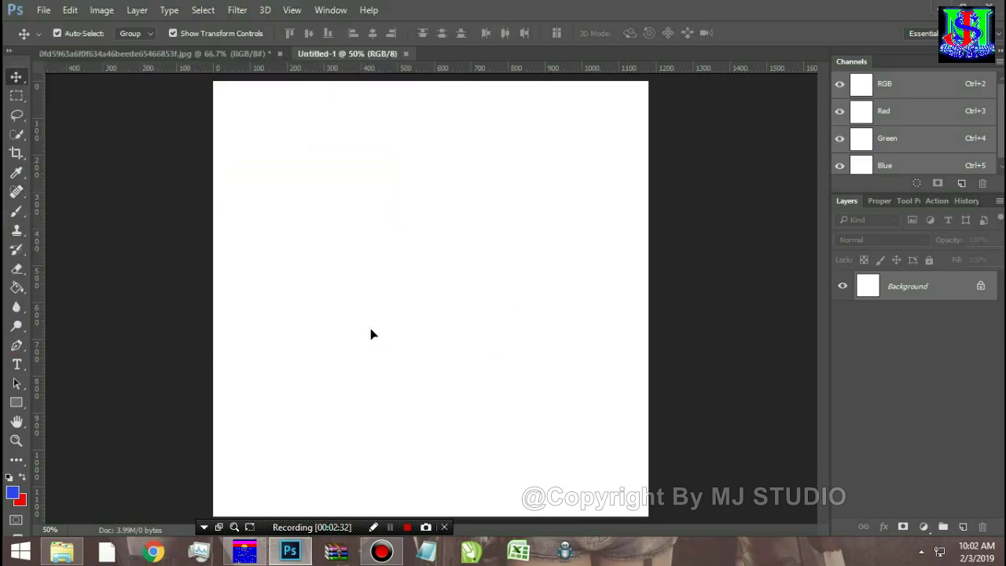
key(Return)
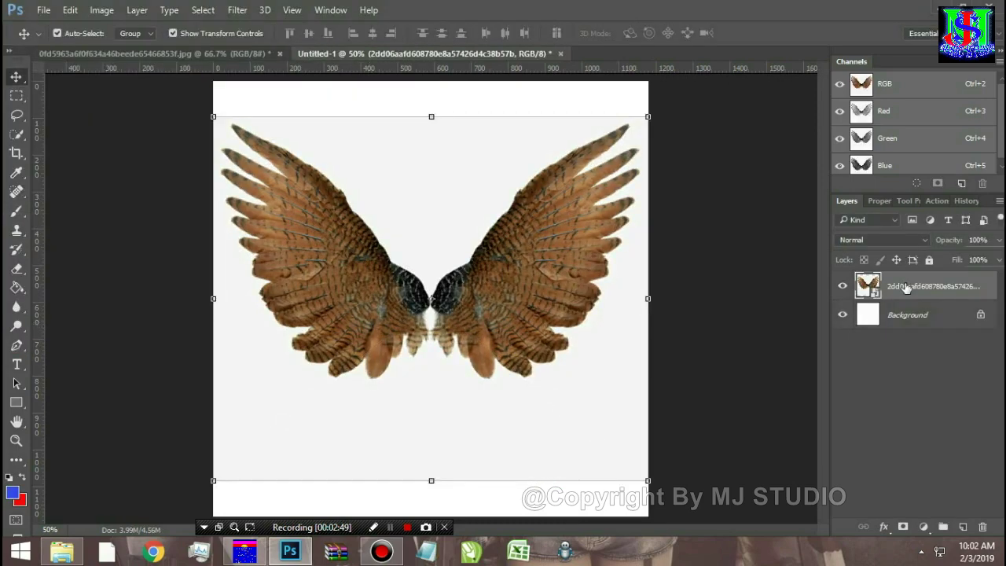
Step: Rasterize the wings layer and delete its light background using the Magic Wand
right_click(906, 288)
click(711, 326)
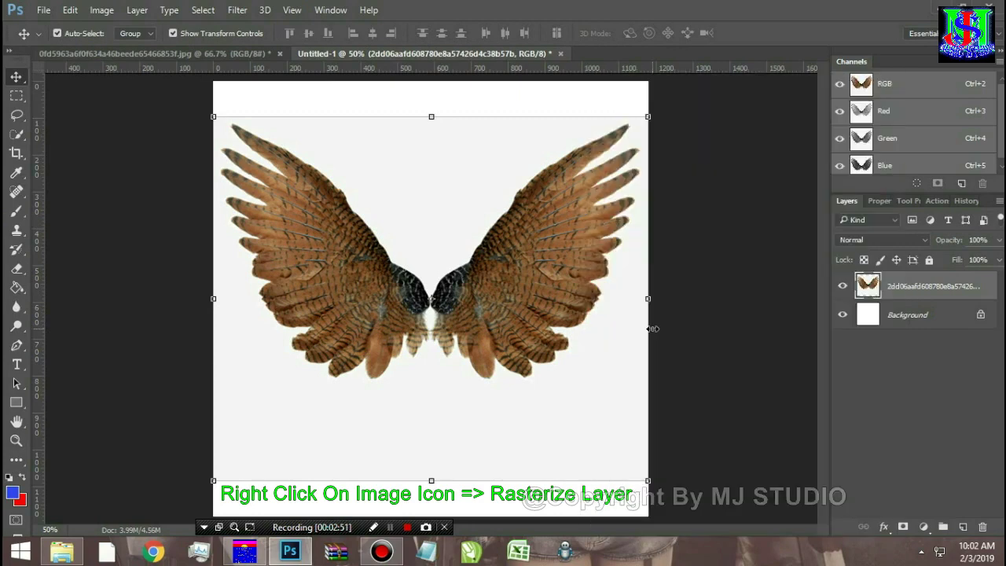
key(w)
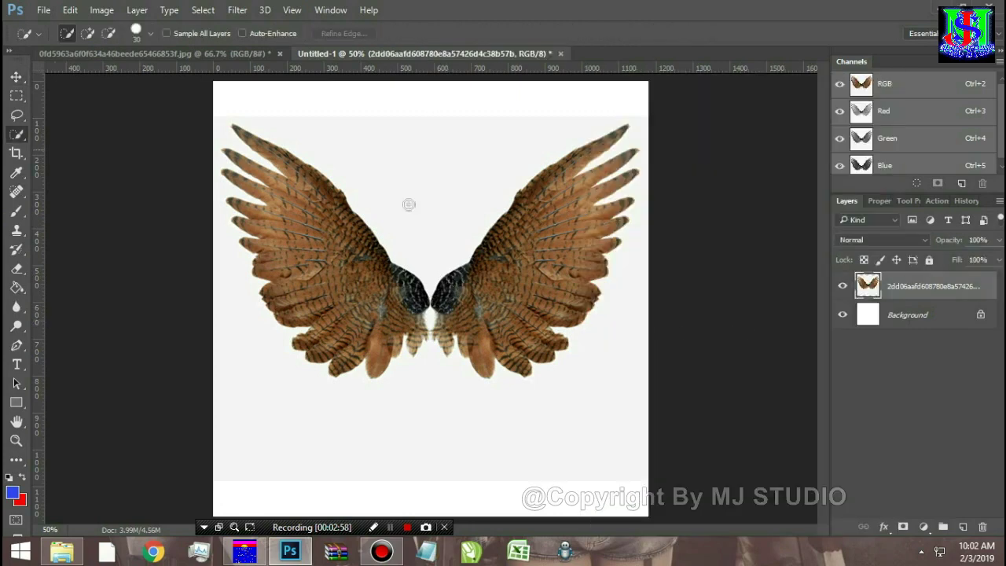
right_click(17, 135)
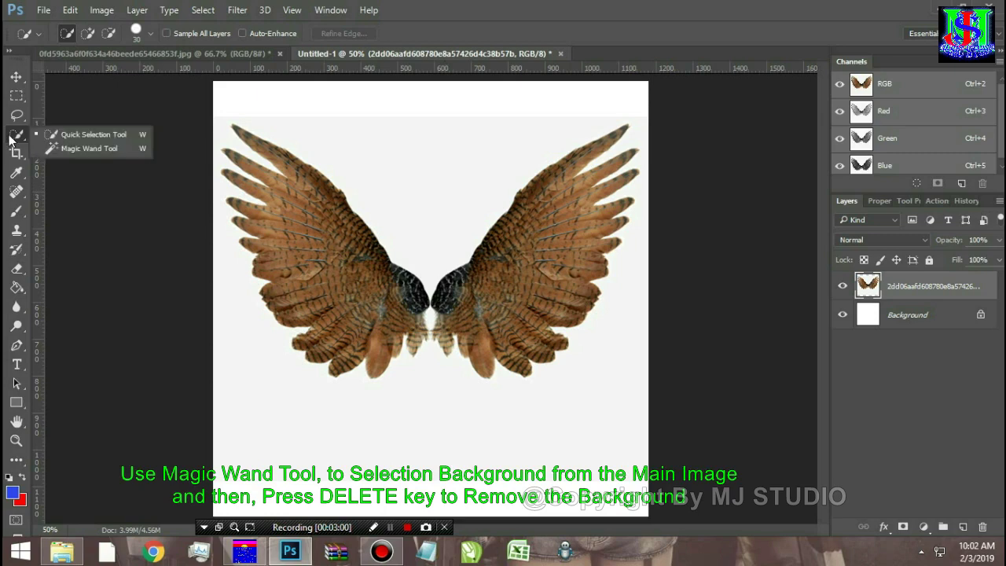
click(91, 149)
click(399, 173)
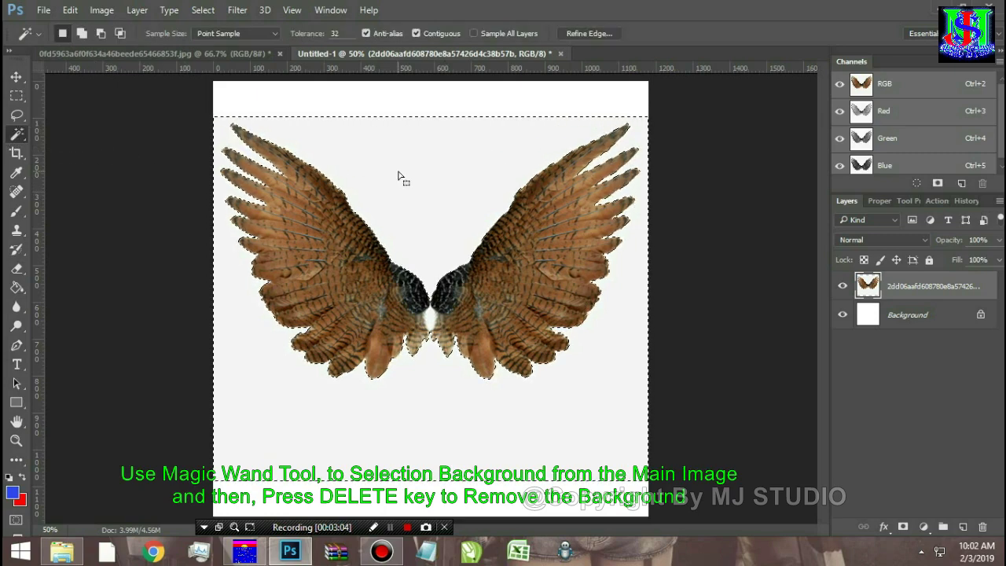
key(Delete)
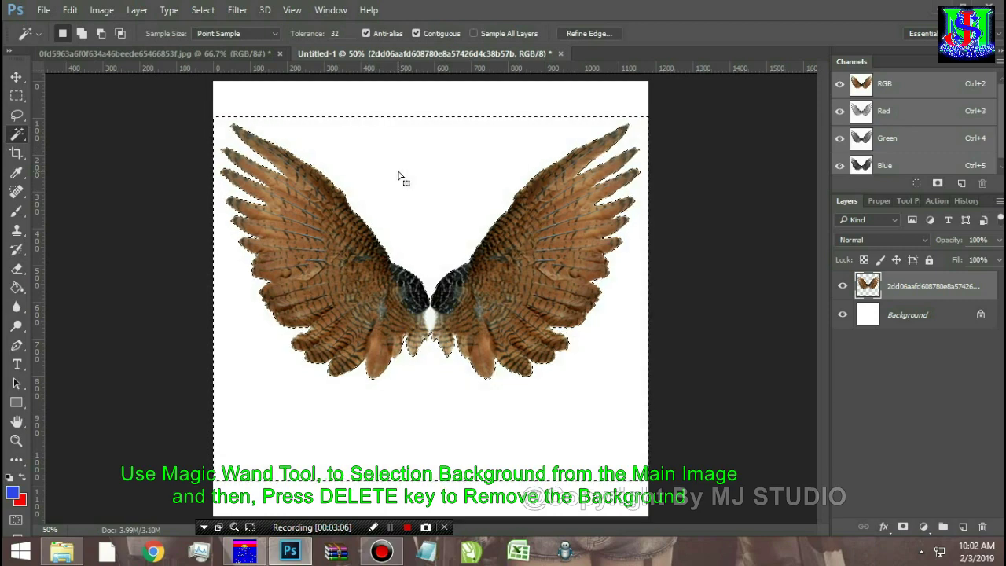
key(ctrl+d)
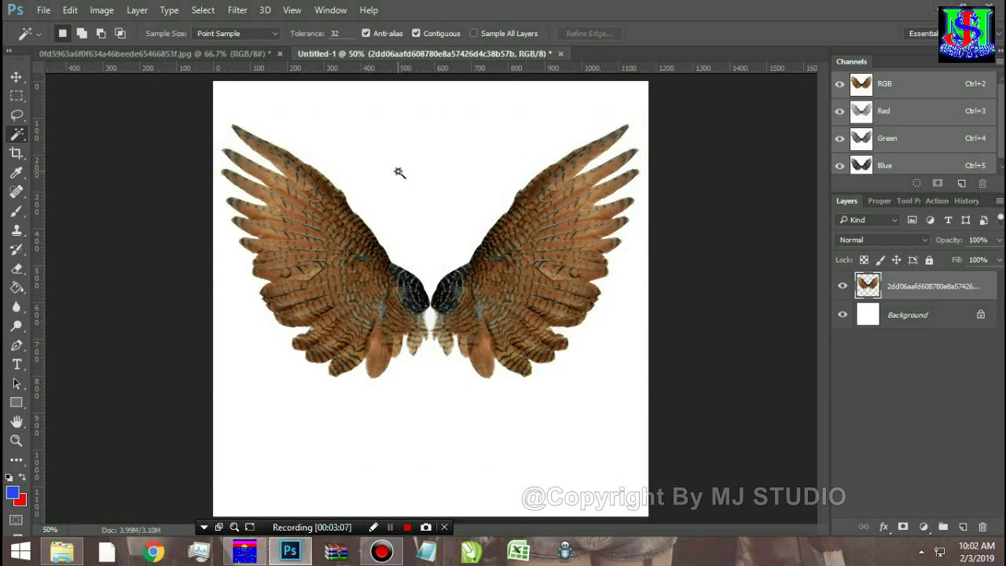
click(18, 77)
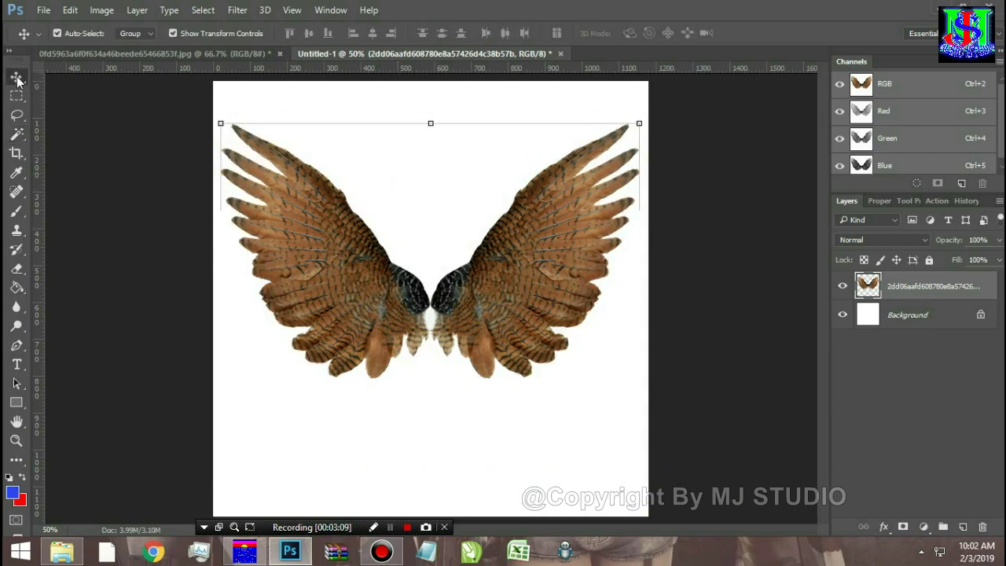
Step: Desaturate the wings layer and define it as a brush preset named 'wings'
click(111, 12)
mouse_move(124, 48)
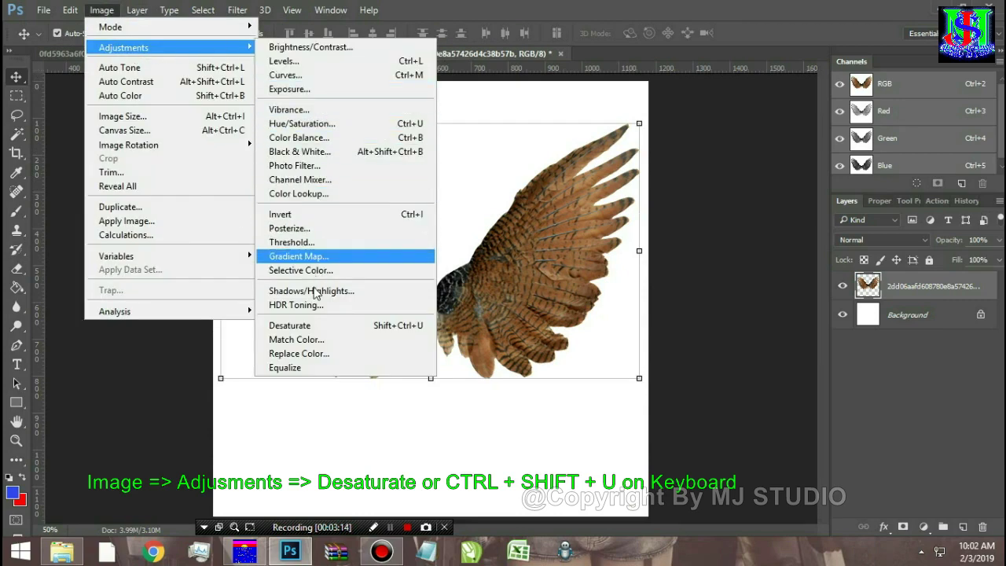
click(313, 326)
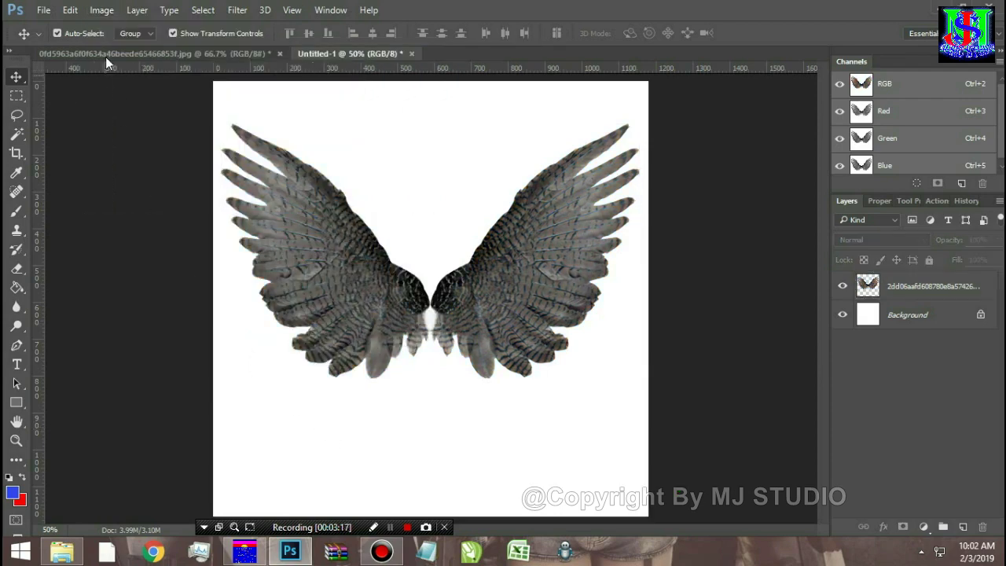
click(79, 10)
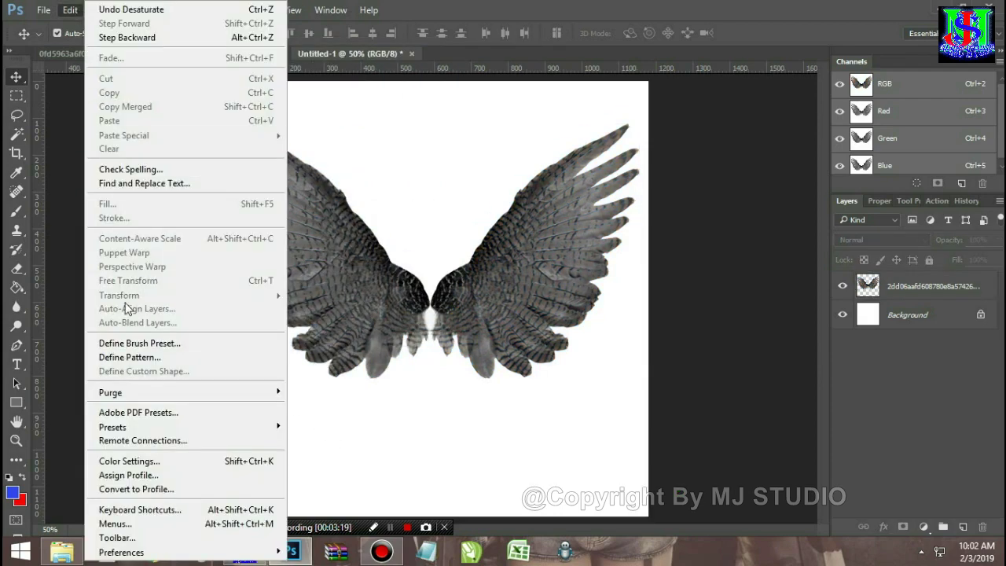
click(130, 343)
text(wings)
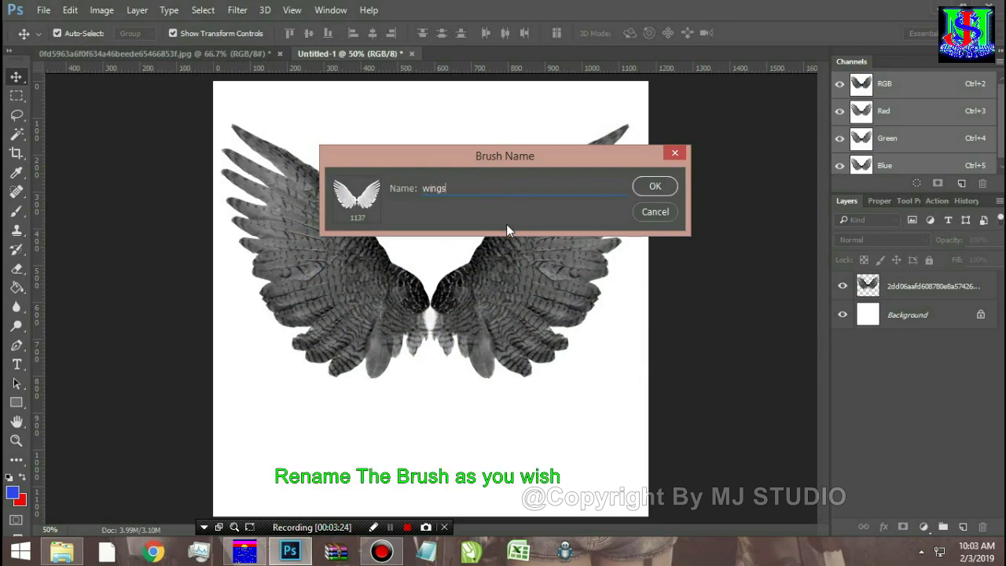
key(Return)
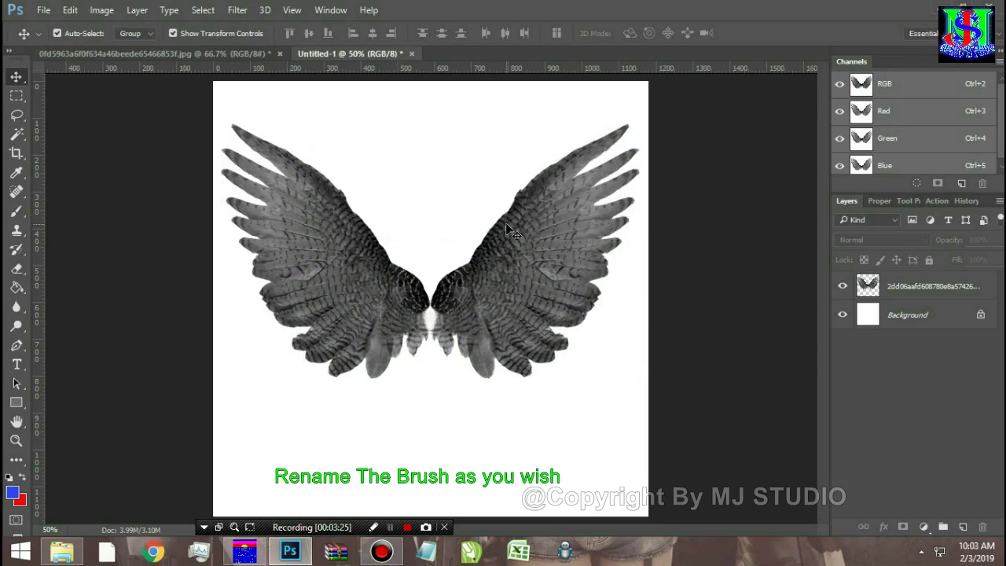
Step: Create Untitled-2 and stamp the wings brush at its centre in blue, then red on top
key(ctrl+alt+n)
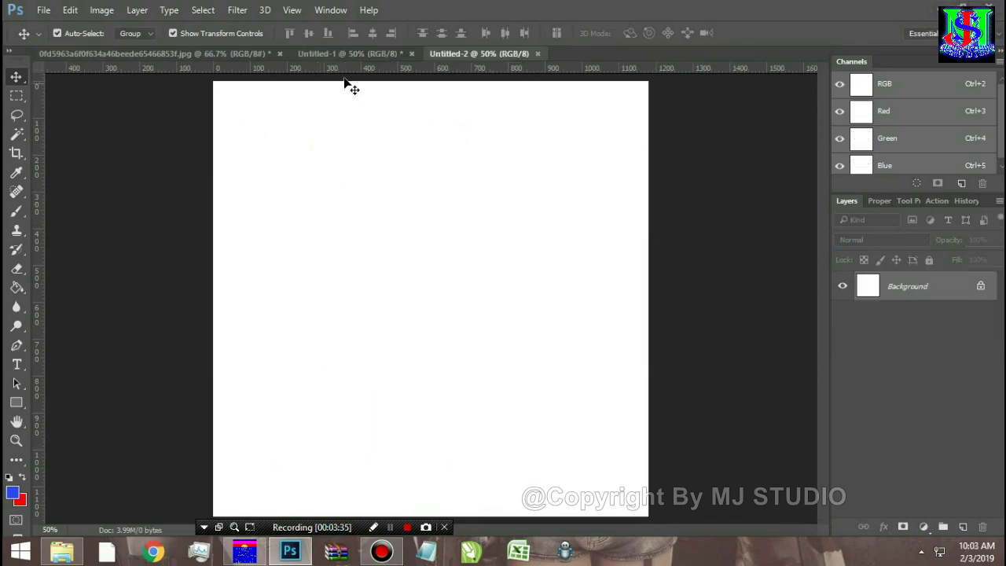
click(16, 211)
click(447, 264)
click(426, 260)
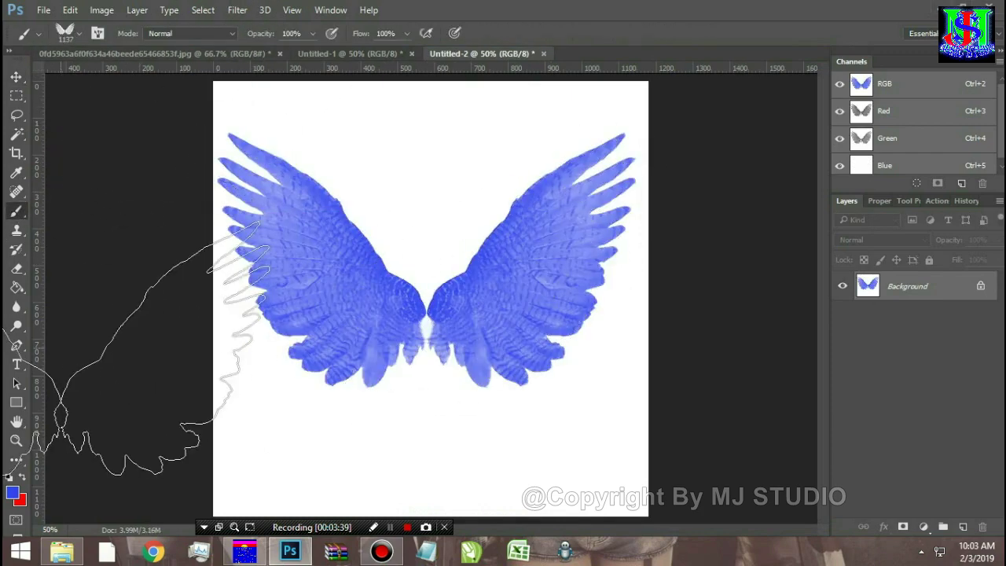
click(23, 478)
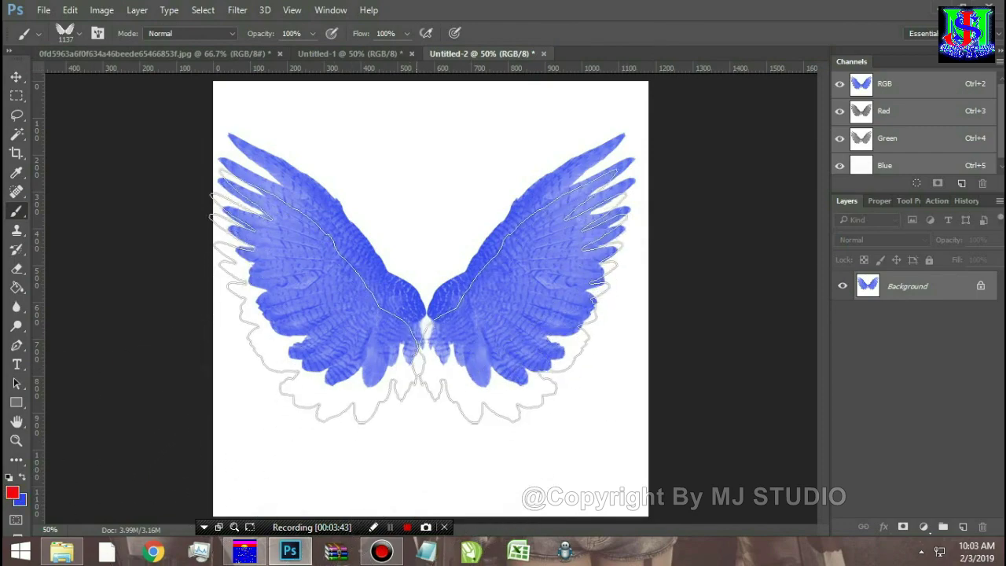
click(424, 266)
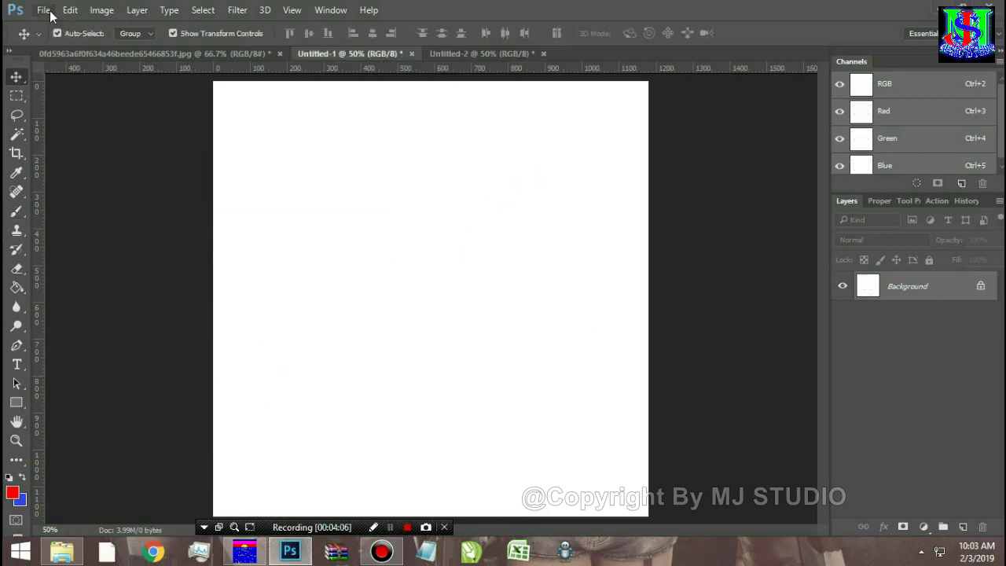
click(45, 11)
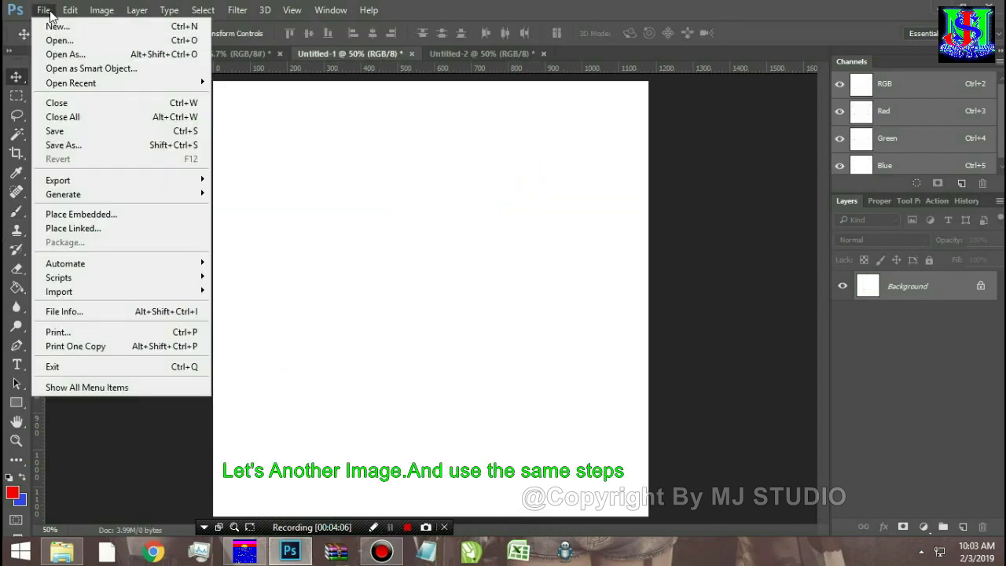
Step: Place the red lips image L001-63-0000.1.RED-ROSE embedded into Untitled-1 and commit it
click(81, 214)
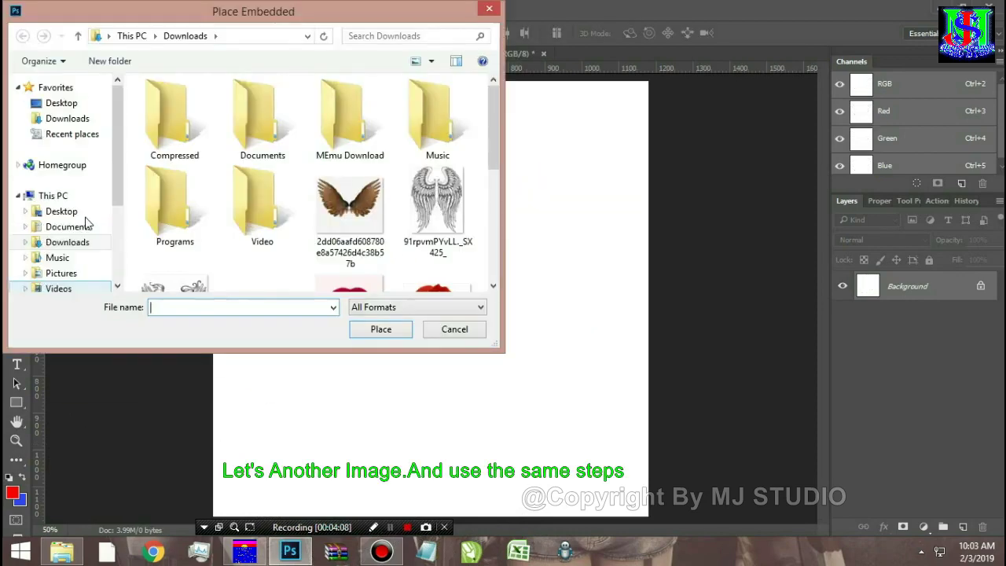
scroll(492, 170, down, 2)
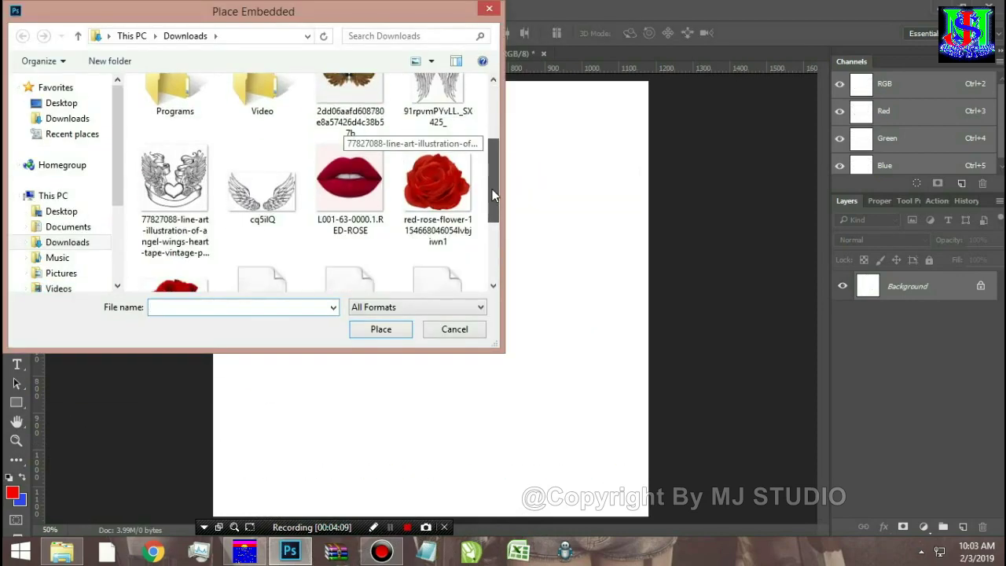
click(350, 196)
click(381, 328)
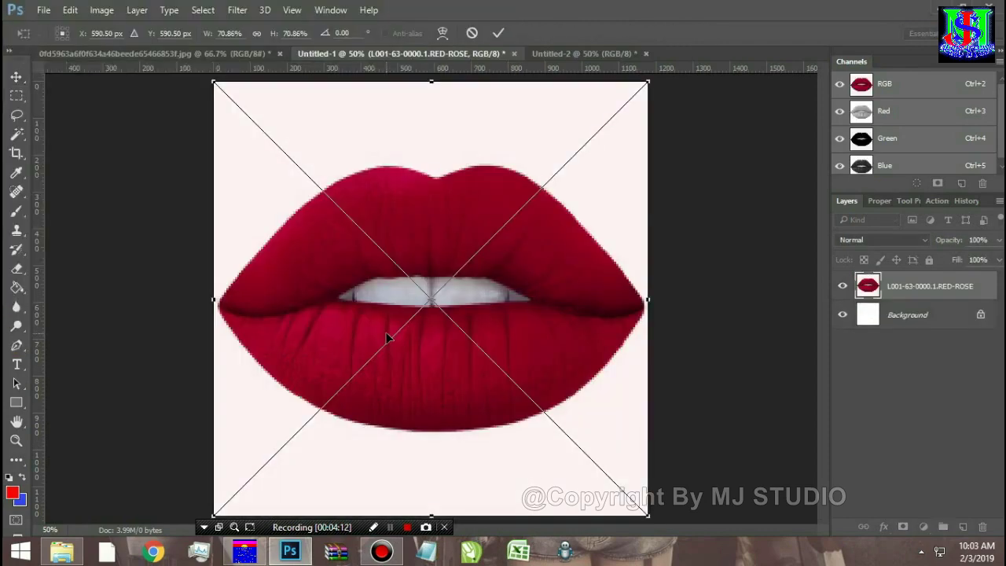
key(Return)
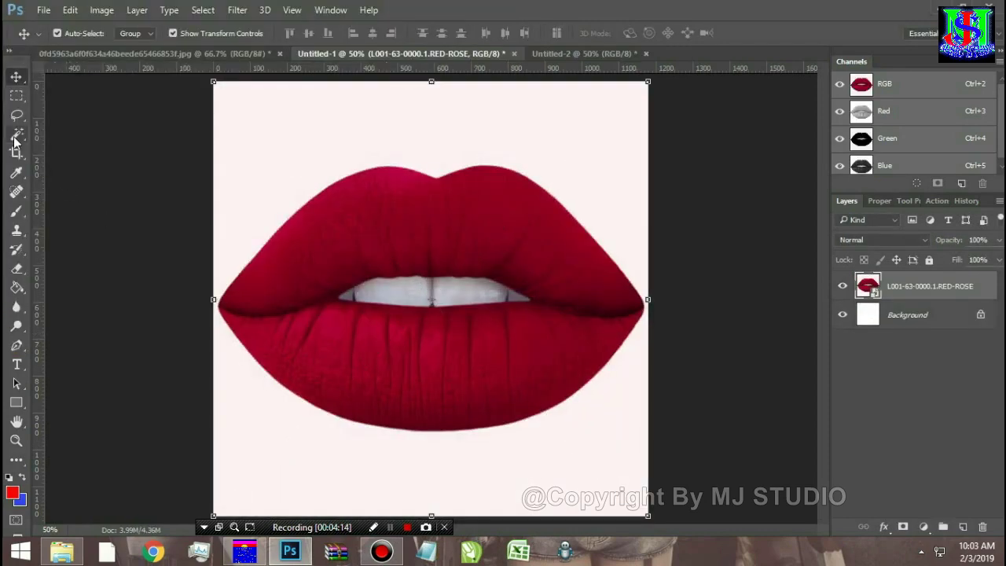
Step: Magic Wand the pale background and try deleting it; dismiss the smart-object error
click(16, 134)
click(267, 123)
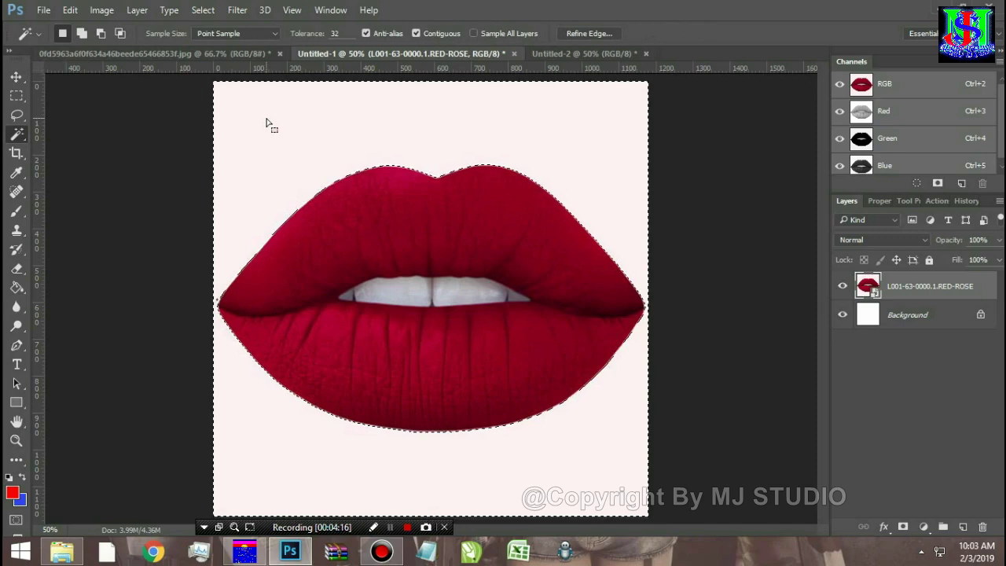
key(Delete)
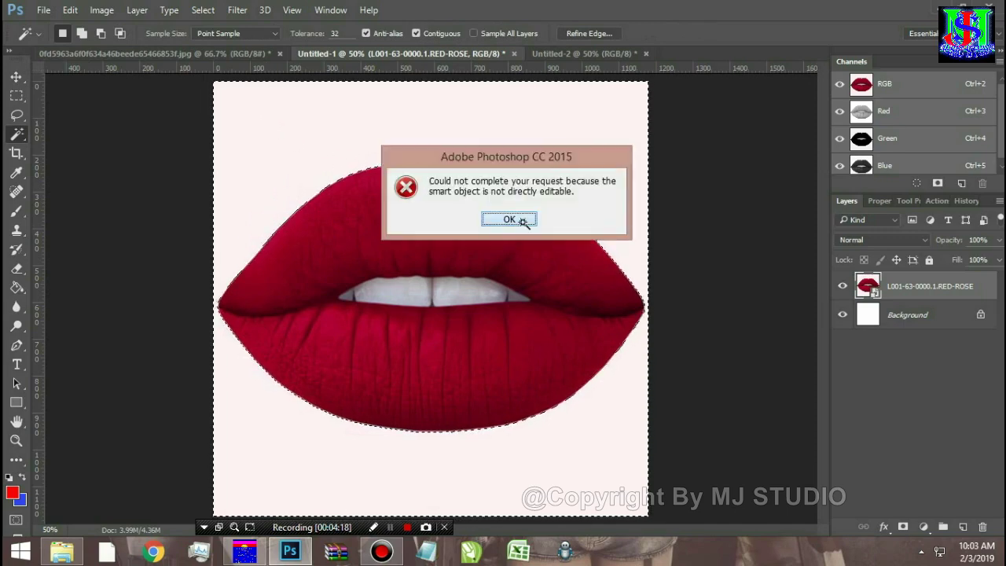
click(511, 219)
right_click(922, 295)
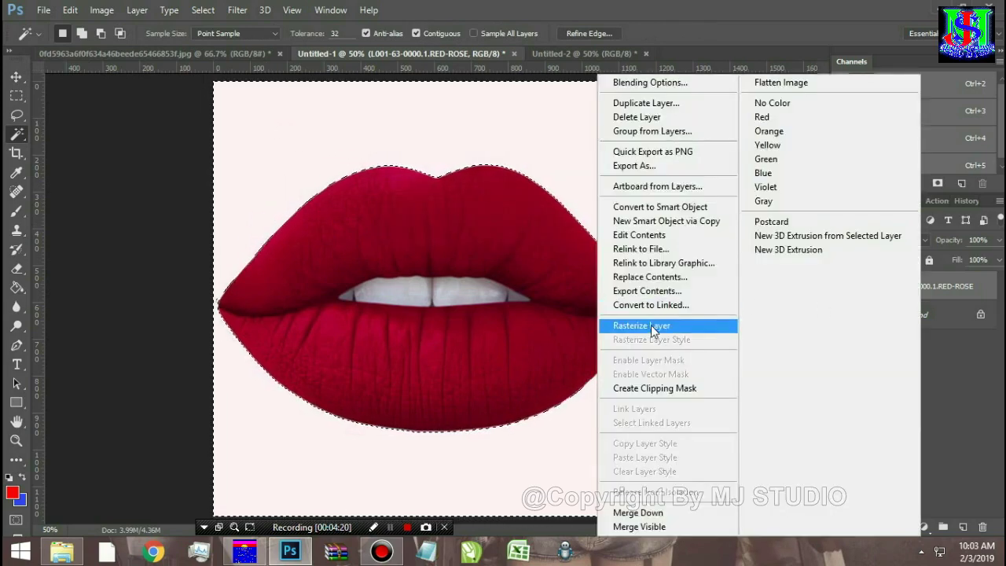
Step: Rasterize the lips layer, delete its pale background, and desaturate the lips to grey
click(651, 325)
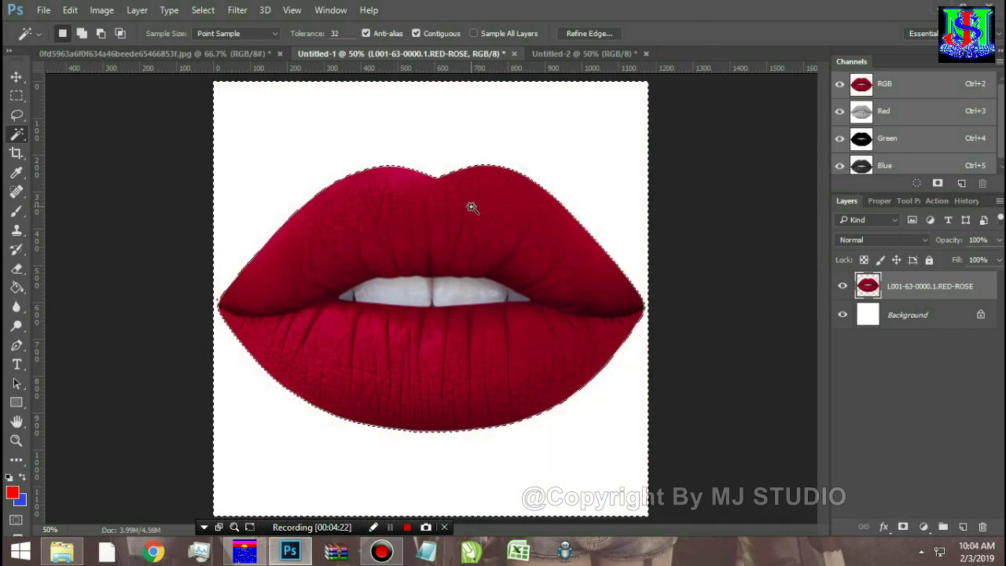
key(Delete)
key(ctrl+d)
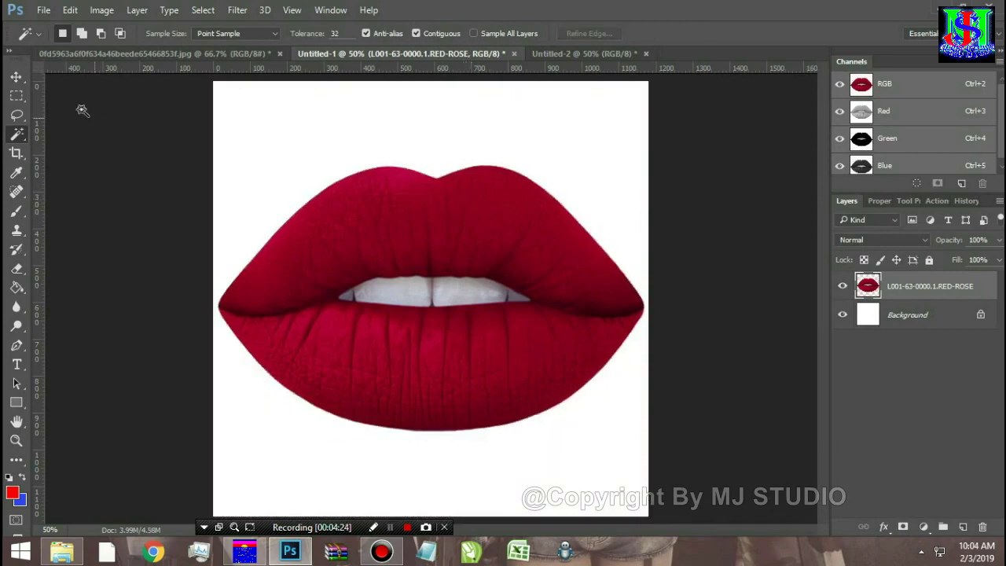
click(14, 77)
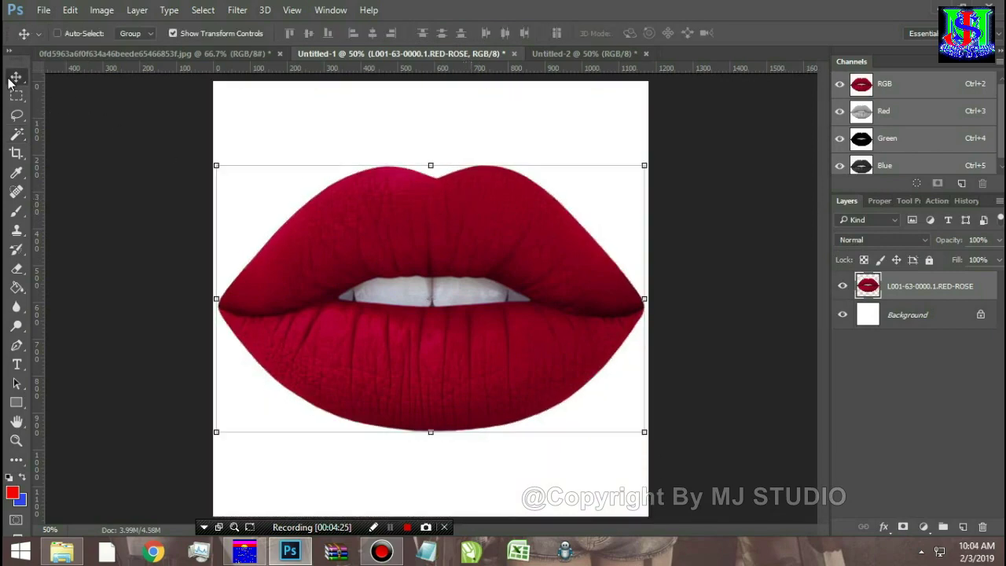
key(ctrl+shift+u)
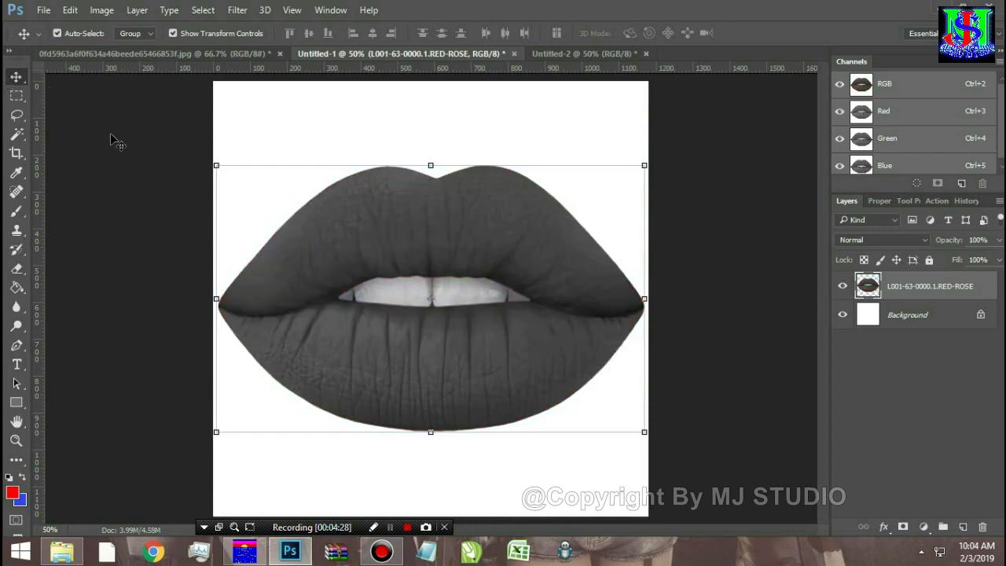
click(110, 134)
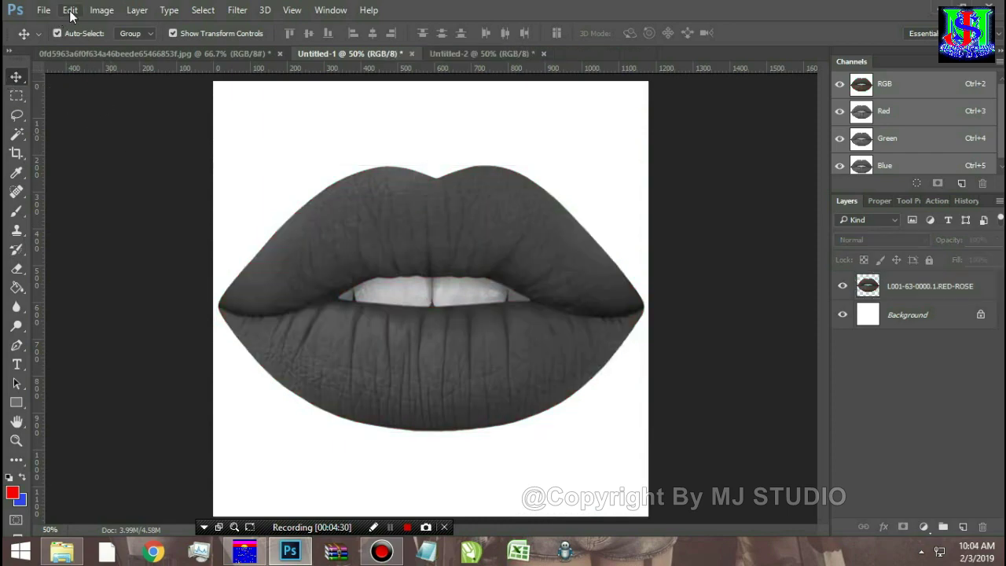
Step: Define a brush preset named 'Lips' from the grey lips image, then show blank Untitled-2
click(70, 11)
click(142, 339)
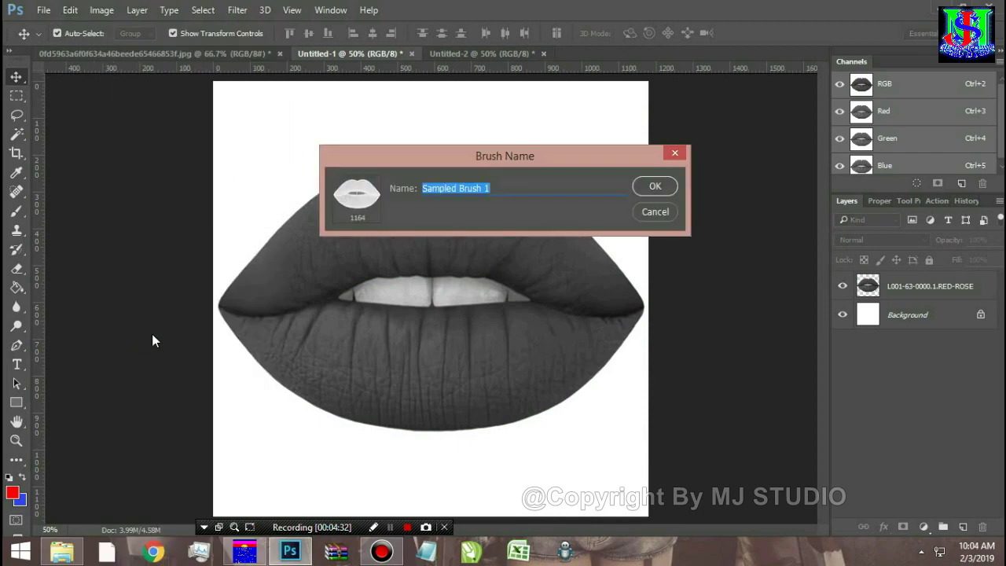
text(Lips)
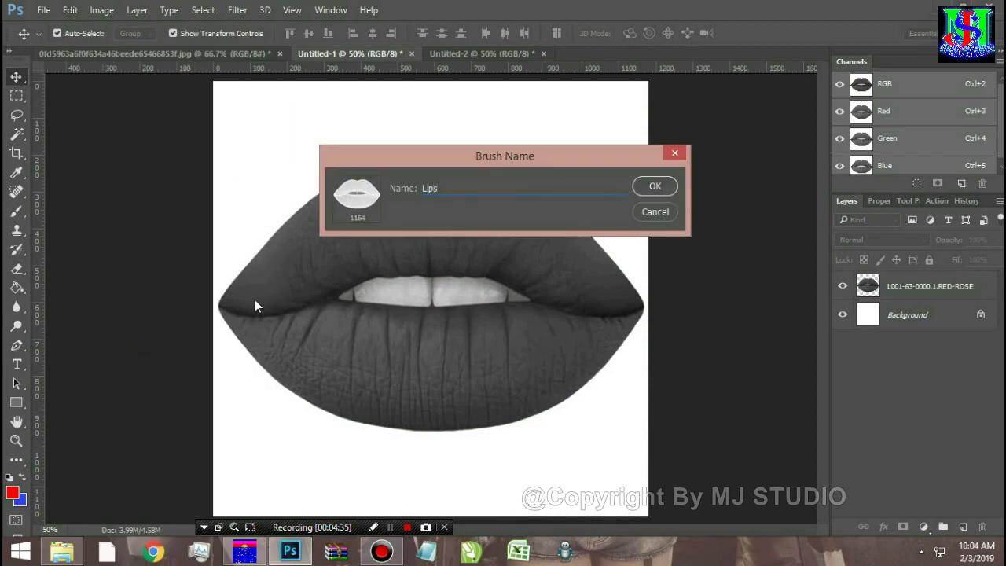
key(Return)
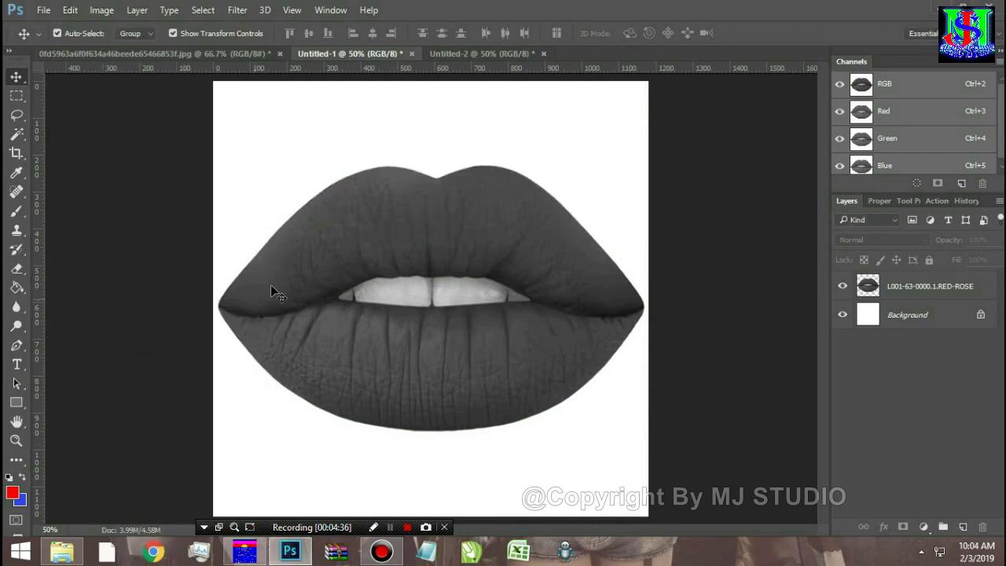
click(471, 54)
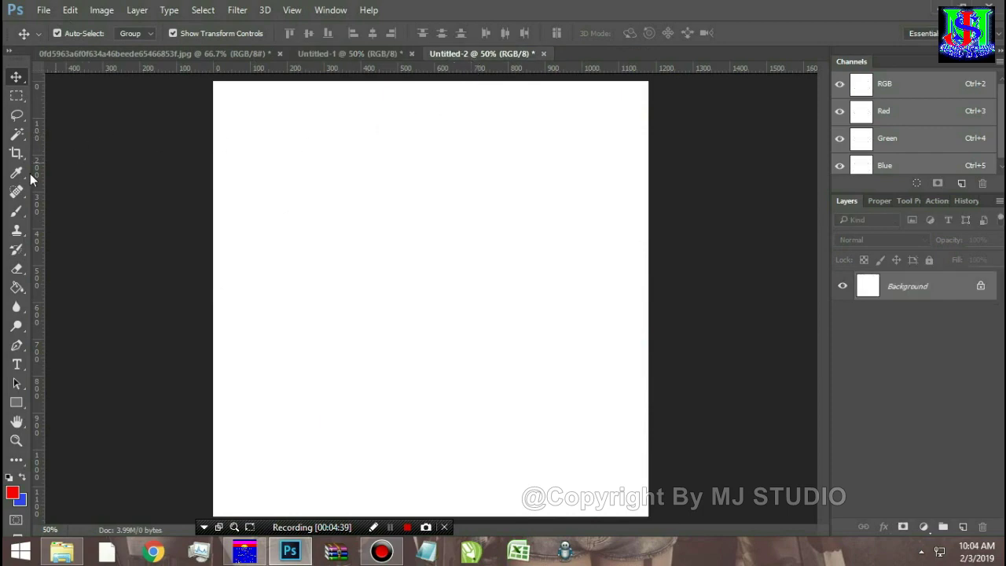
Step: Stamp three blue 500 px Lips brush marks at lower centre, upper right and upper left
click(16, 210)
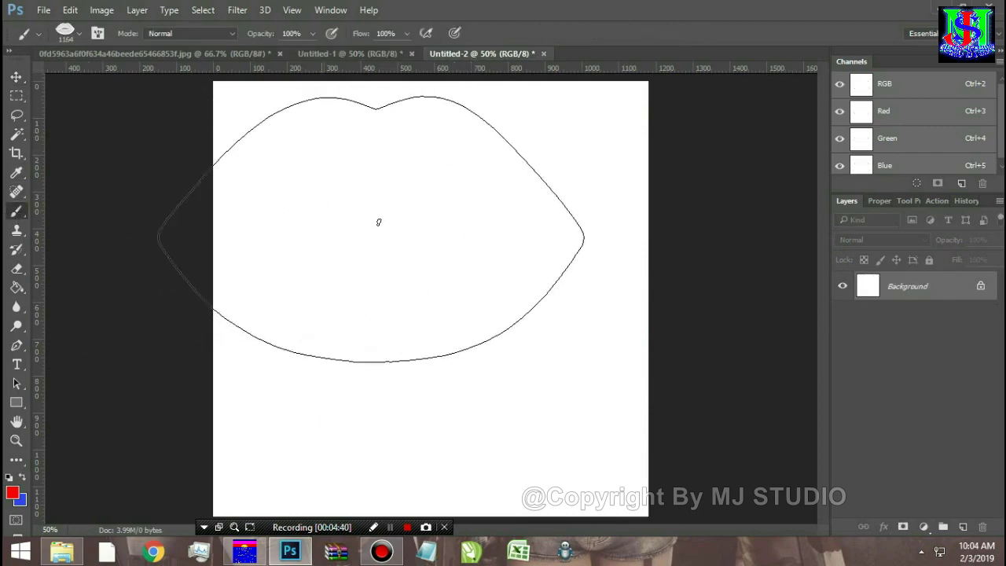
key(x)
key(bracketleft)
key(bracketleft)
key(bracketleft)
click(388, 320)
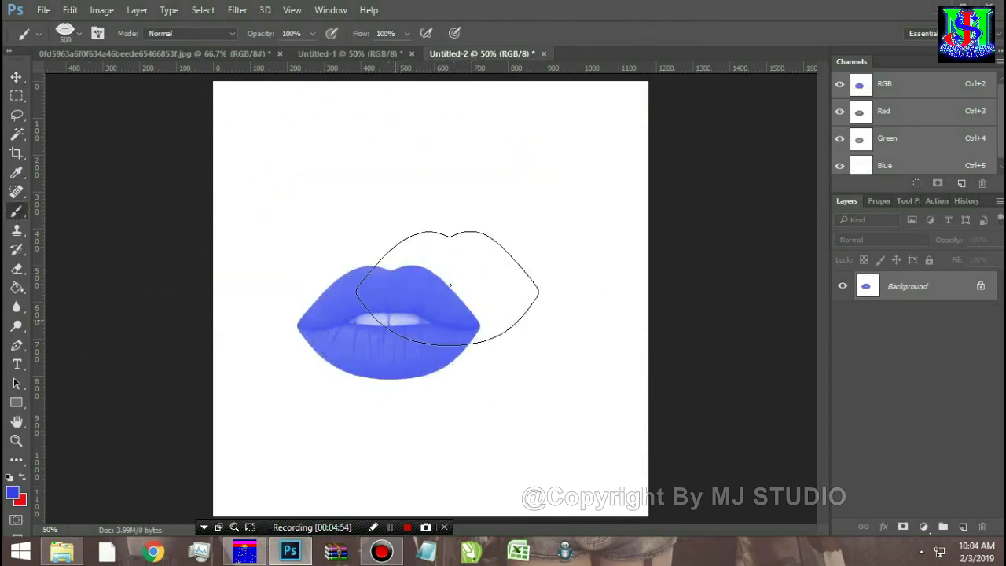
click(503, 195)
click(313, 177)
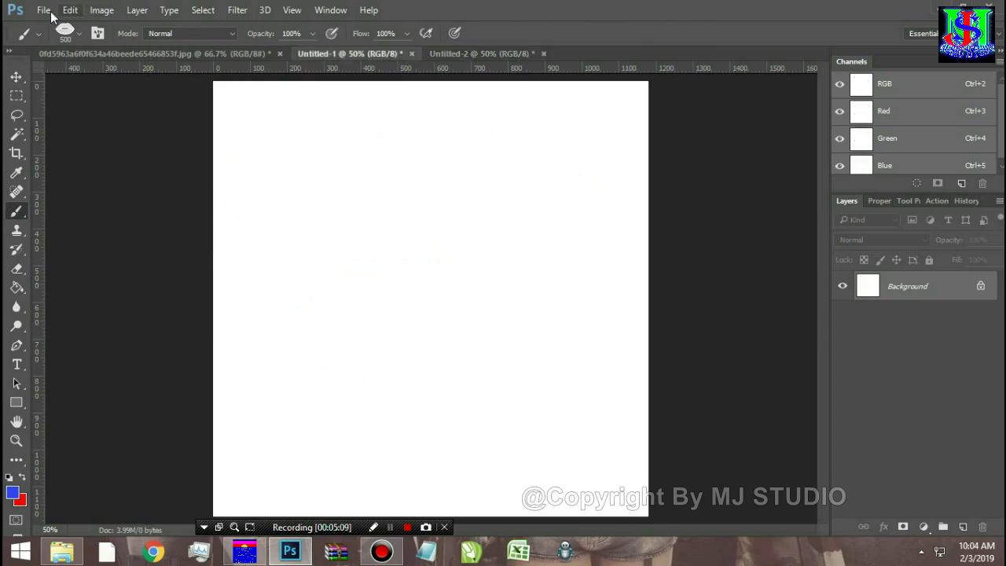
click(45, 10)
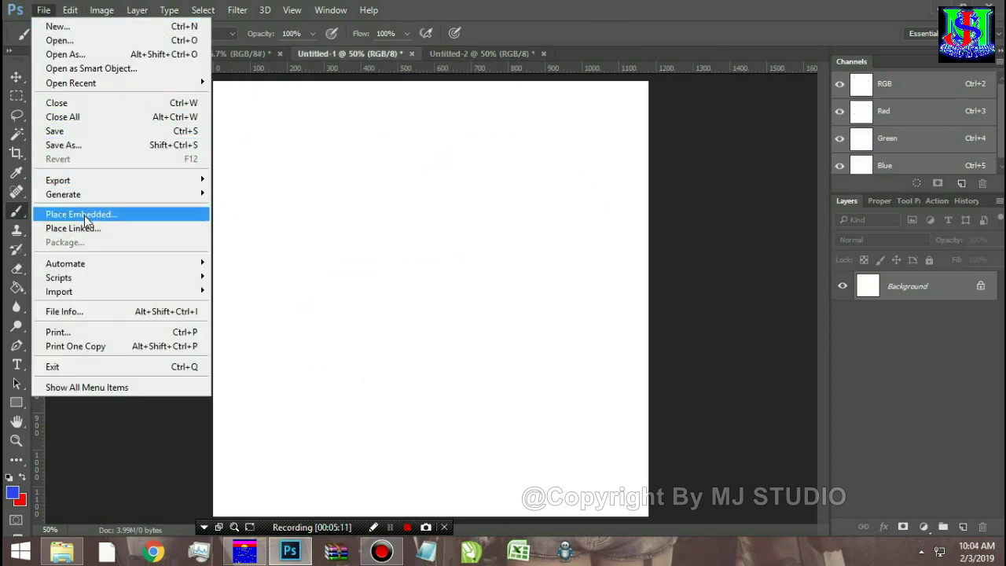
Step: Place the red rose image embedded as a new layer in Untitled-1
click(84, 215)
drag(488, 143, 493, 201)
click(437, 177)
click(380, 330)
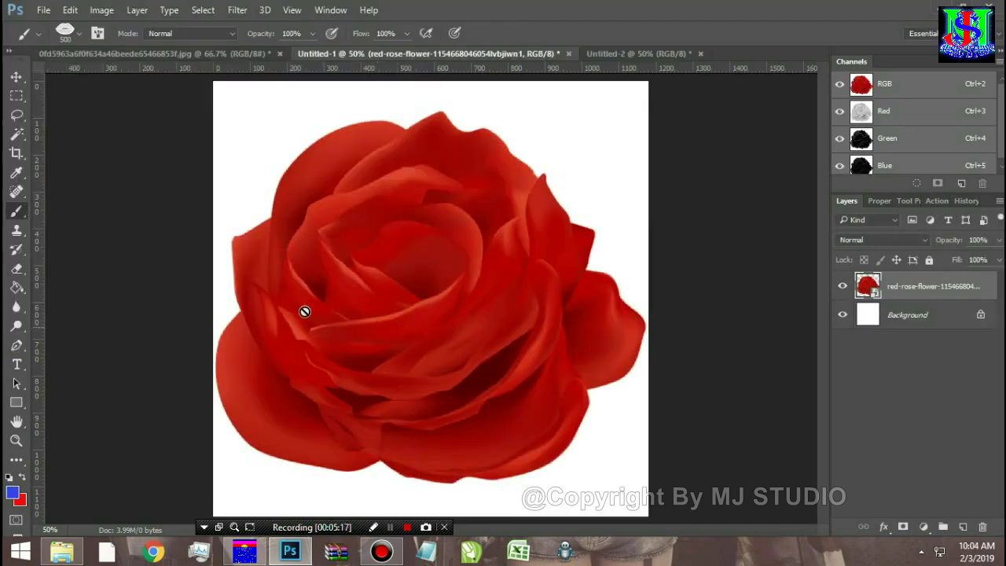
Step: Magic-wand the white background, rasterize the rose layer, delete the white, and desaturate the rose
click(17, 134)
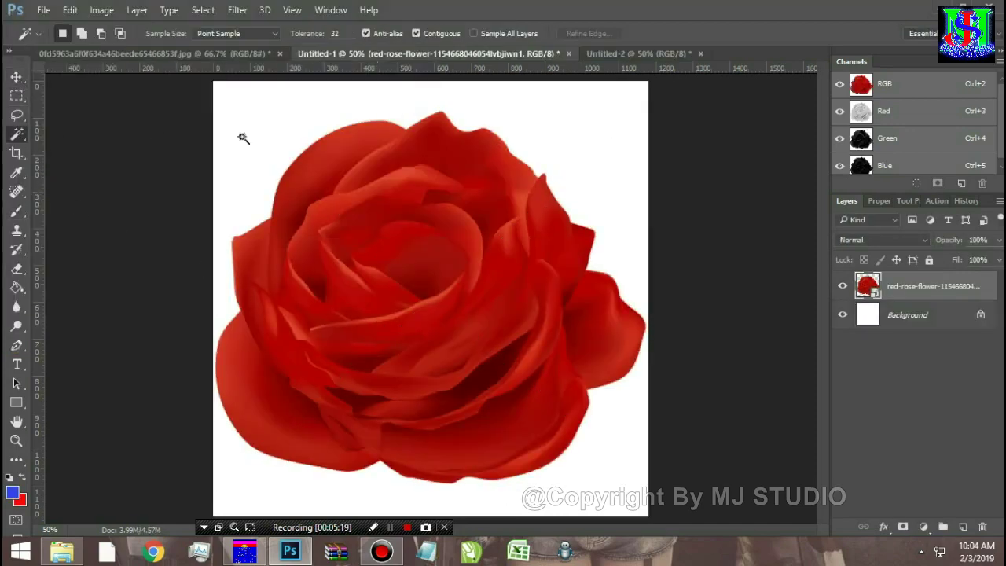
click(303, 134)
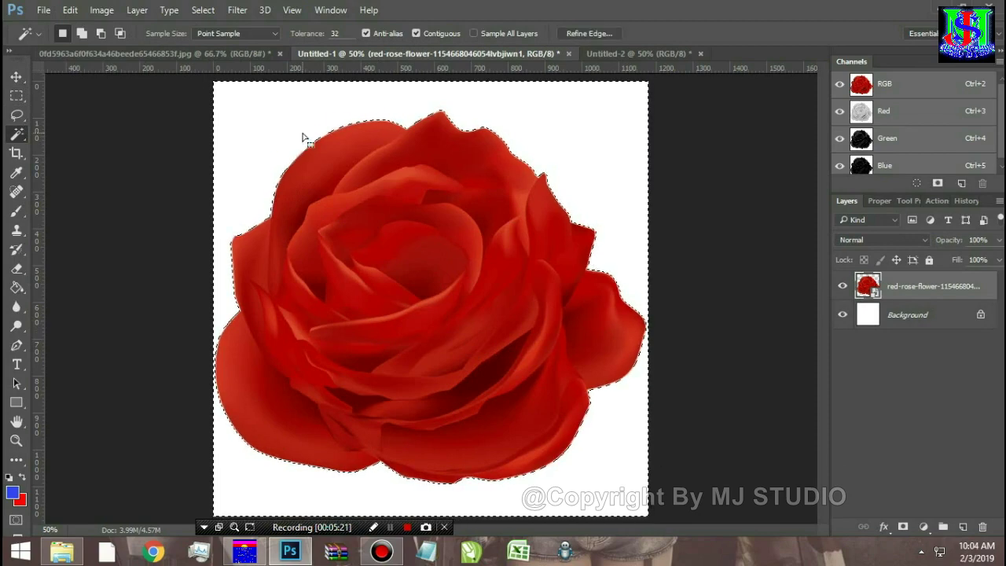
key(Delete)
click(522, 219)
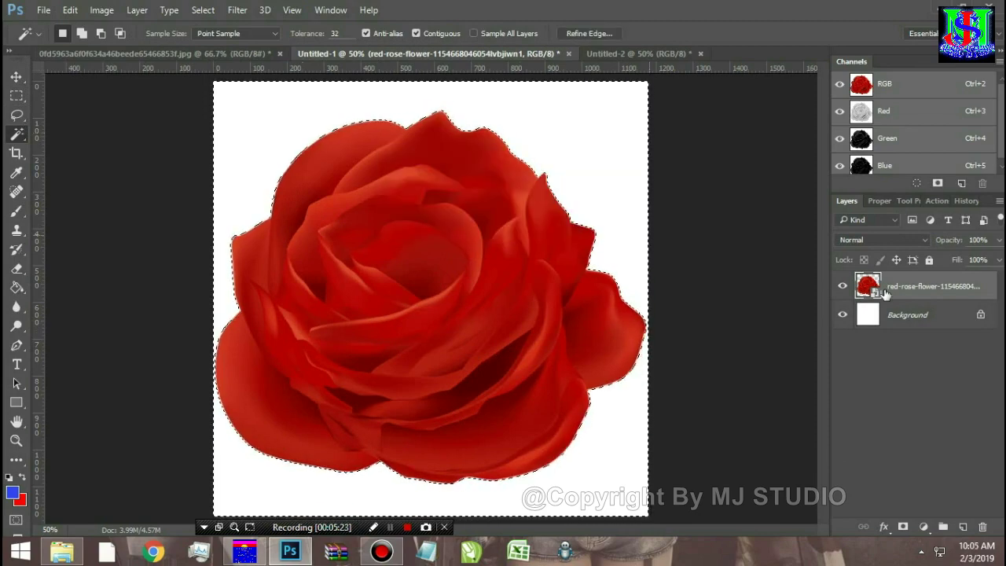
right_click(935, 293)
click(687, 325)
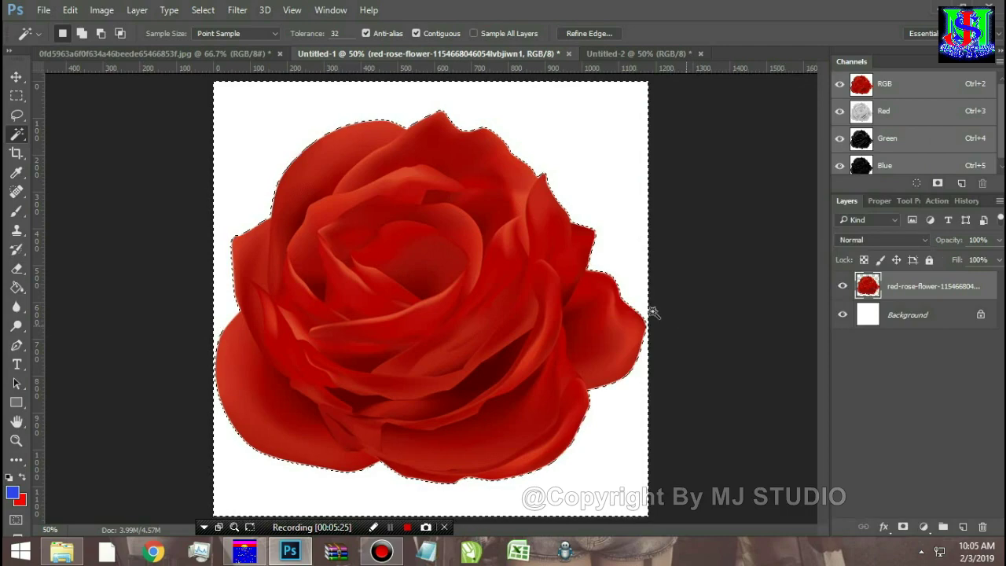
key(Delete)
key(ctrl+d)
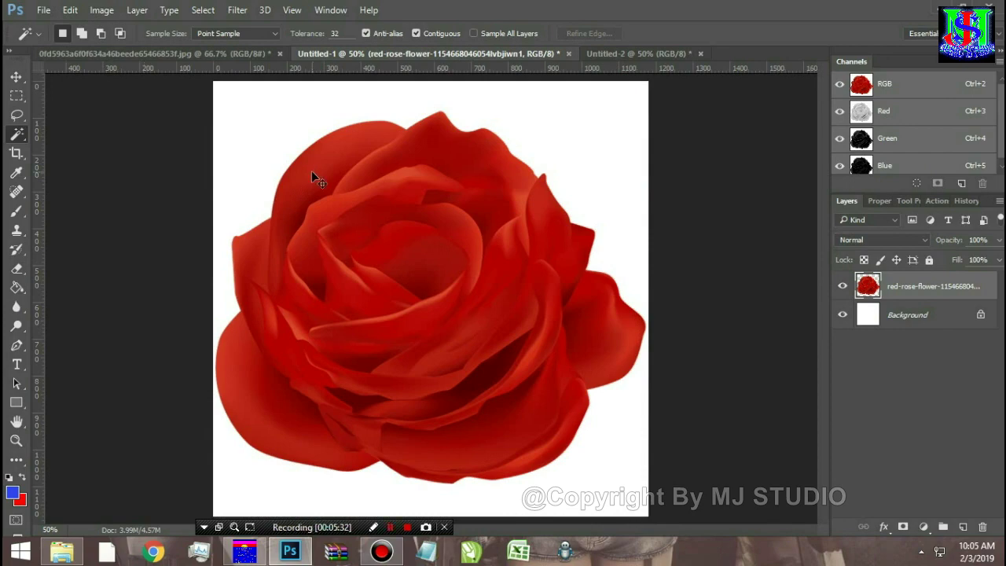
key(ctrl+shift+u)
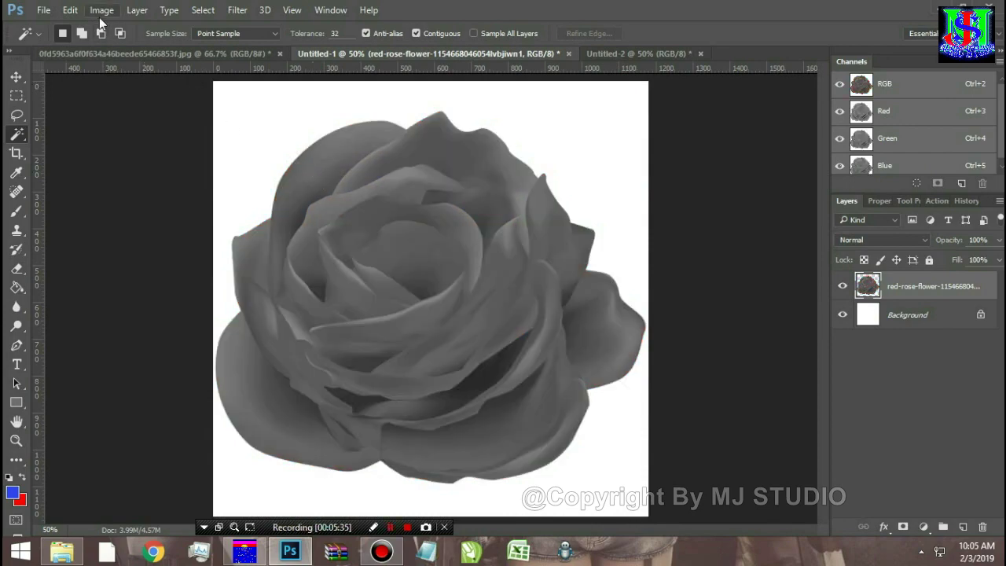
Step: Define a brush preset named 'Rose' from the grey rose, then show blank Untitled-2
click(103, 11)
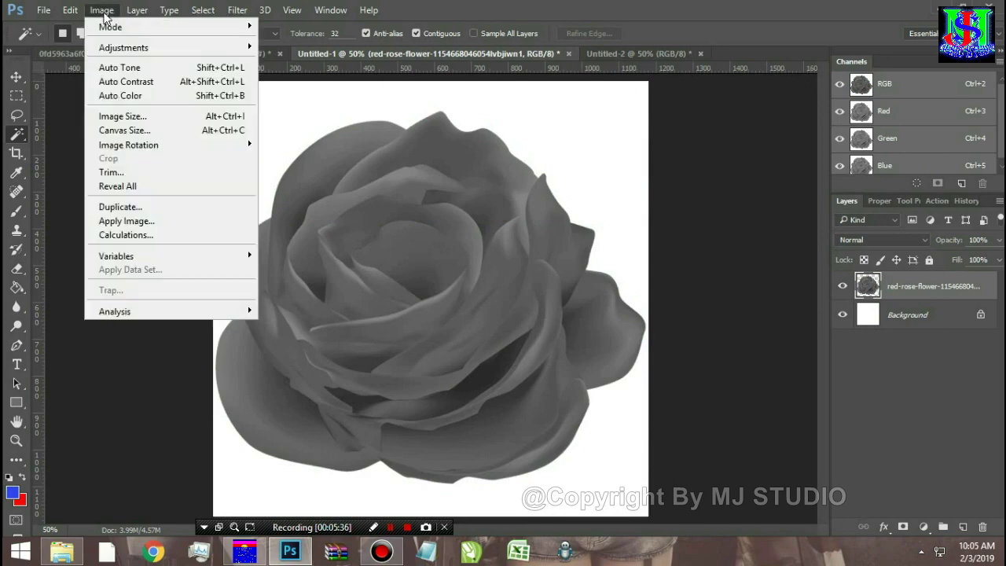
mouse_move(70, 10)
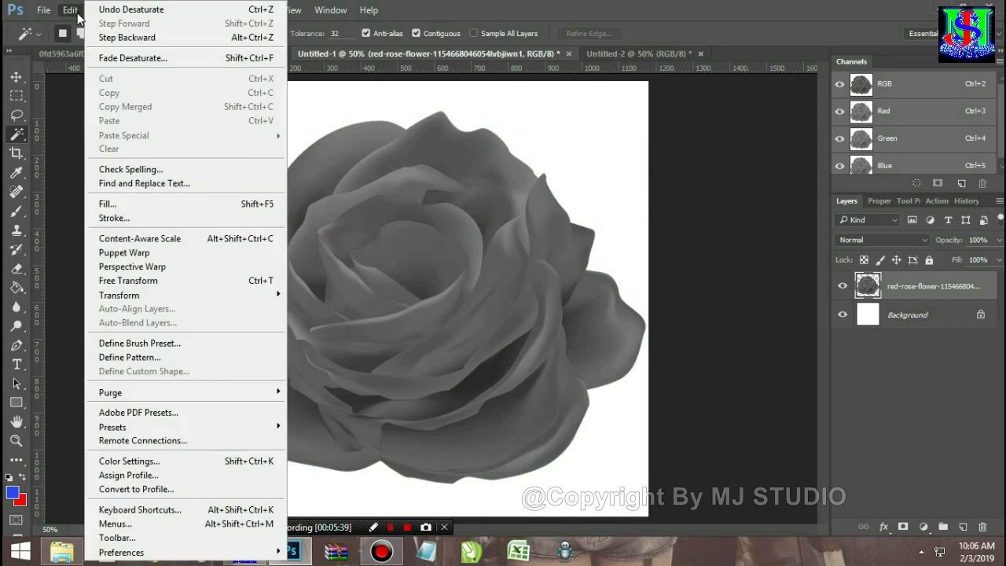
click(137, 342)
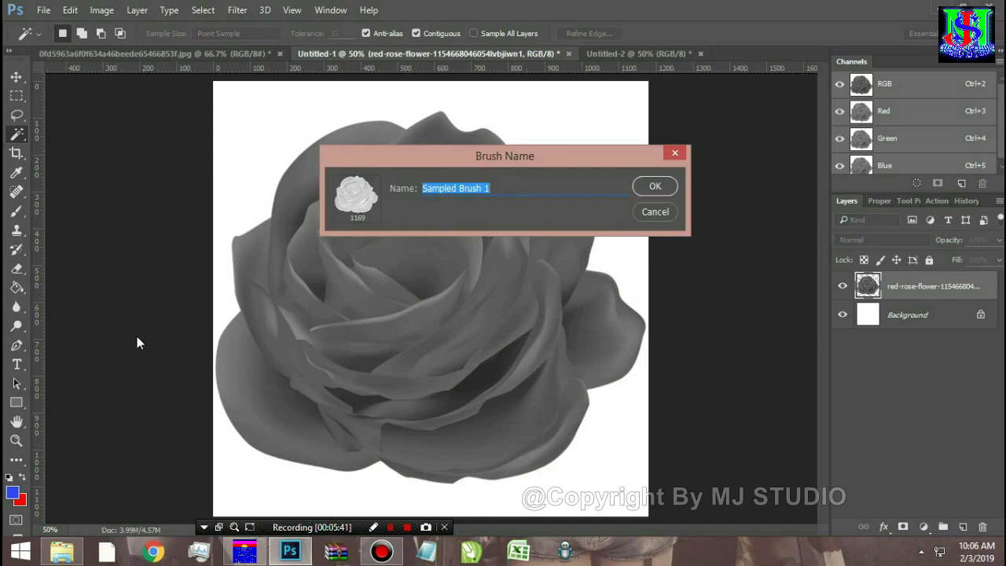
text(Rose)
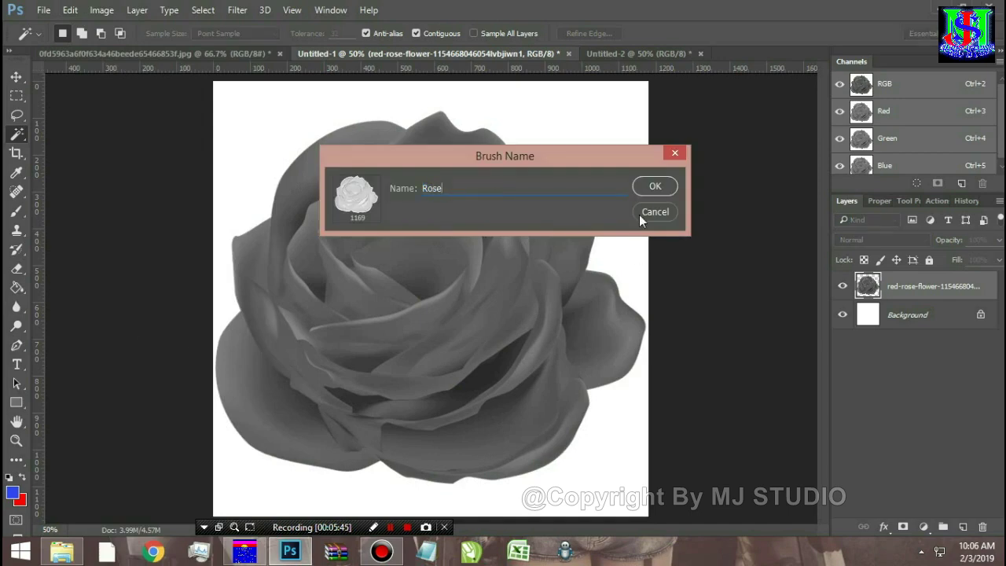
click(654, 186)
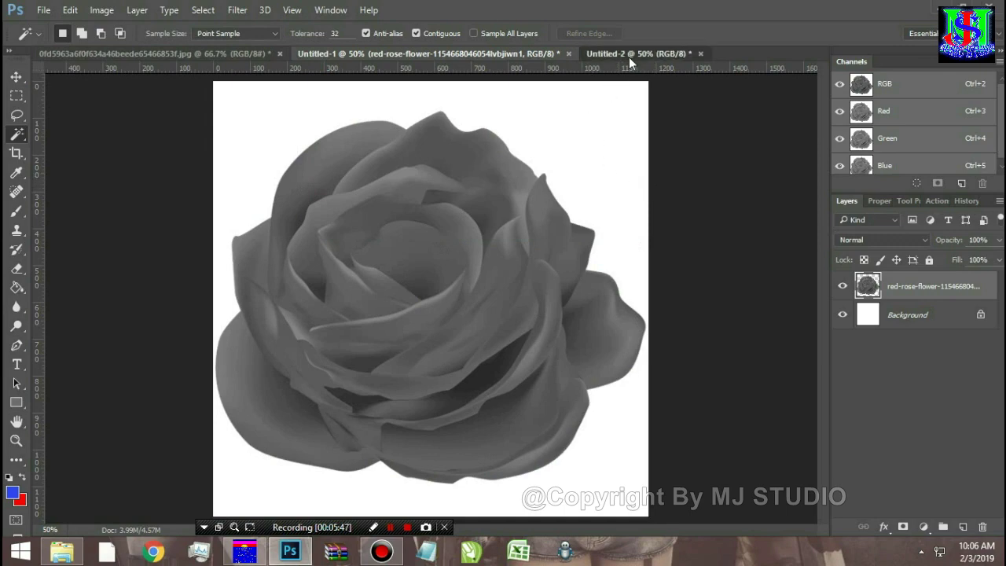
click(628, 53)
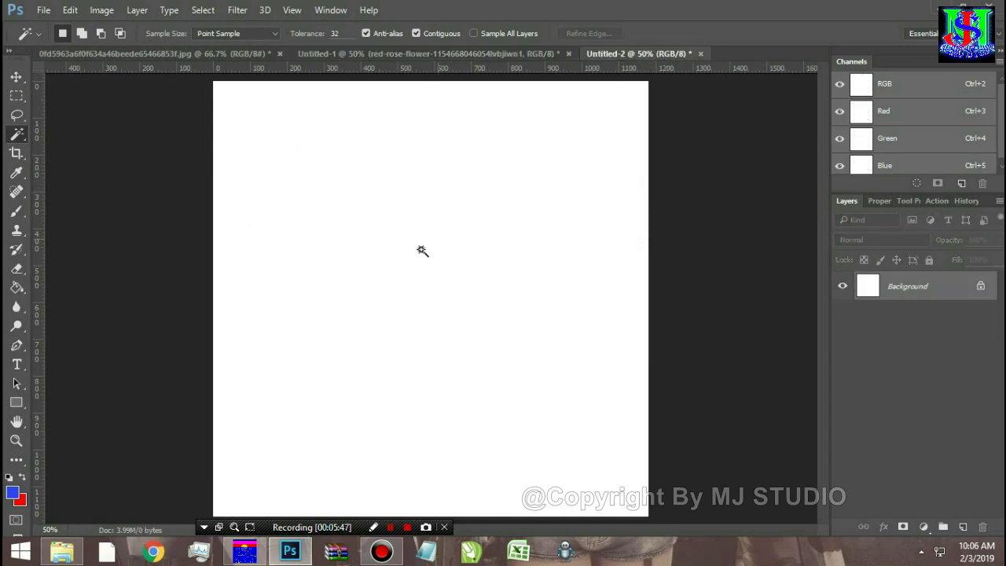
Step: Test-stamp the Rose brush at full size, then undo the oversized blue stamp
click(14, 176)
click(16, 211)
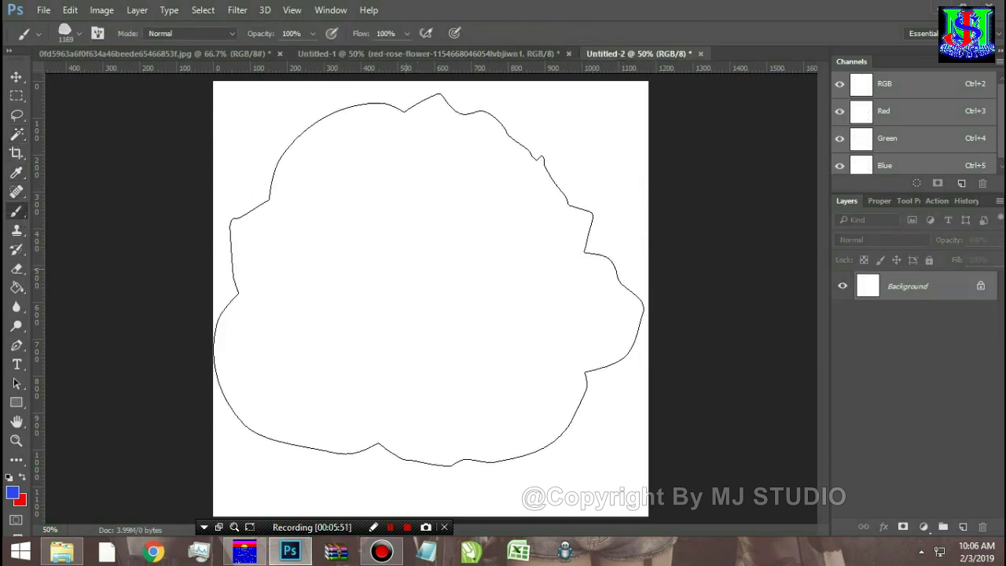
click(436, 283)
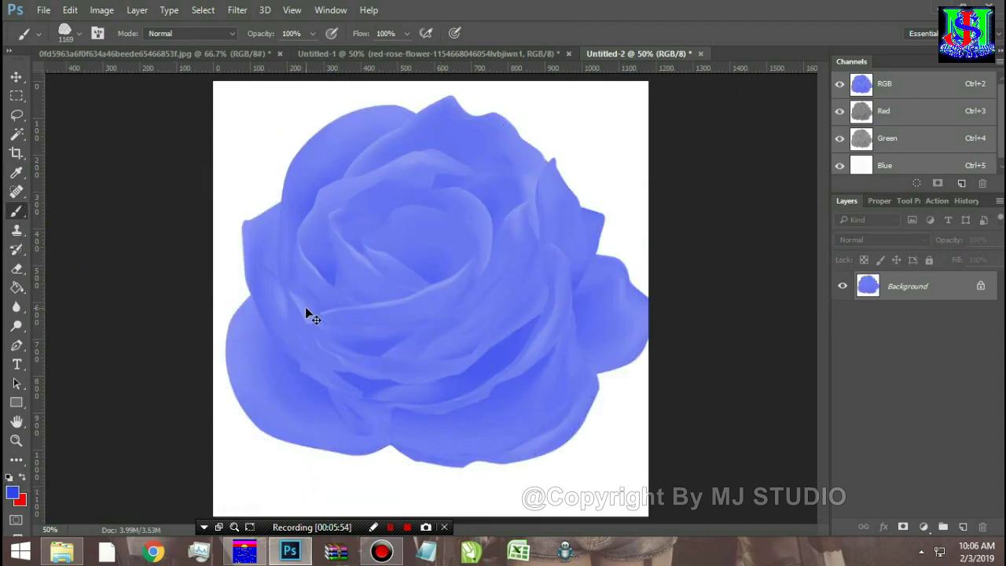
key(ctrl+z)
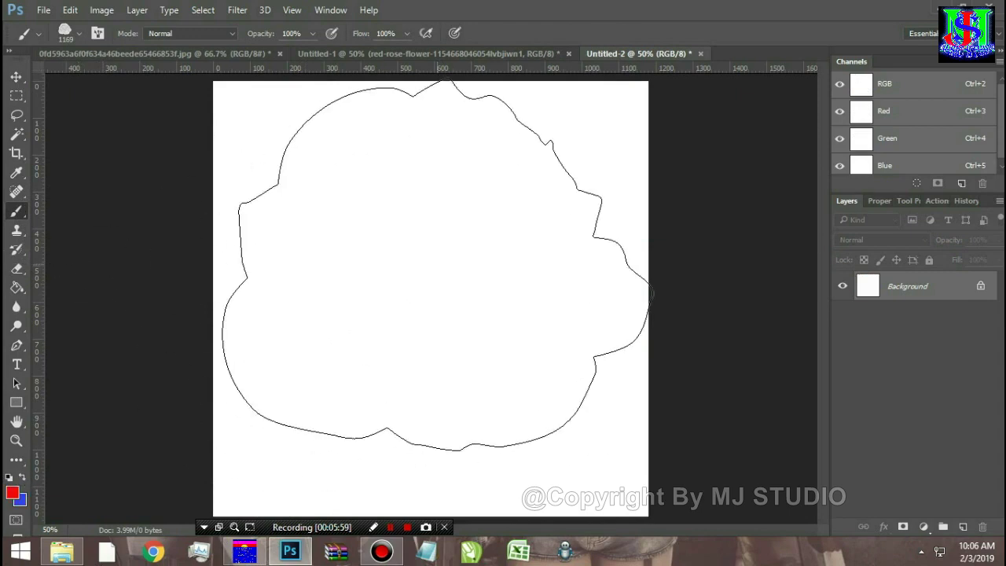
Step: Shrink the Rose brush to 300 px and stamp five red roses across the canvas
key(bracketleft)
key(bracketleft)
key(bracketleft)
key(bracketleft)
click(418, 280)
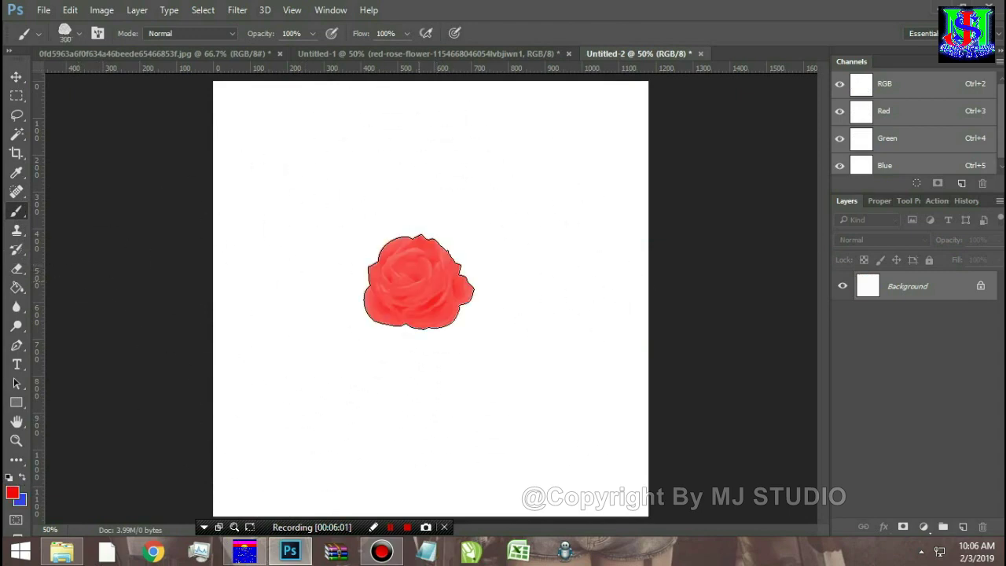
click(497, 383)
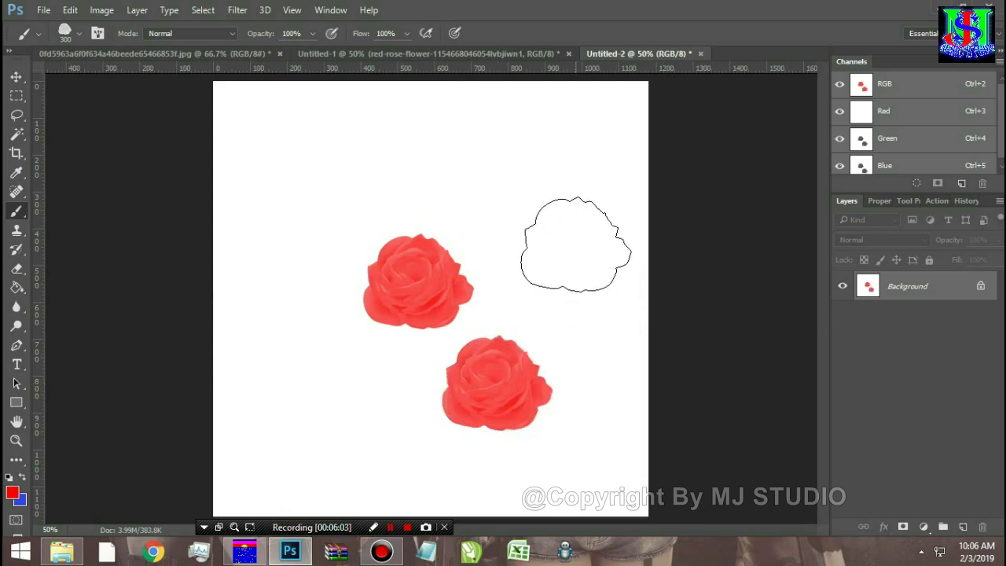
click(574, 243)
click(354, 153)
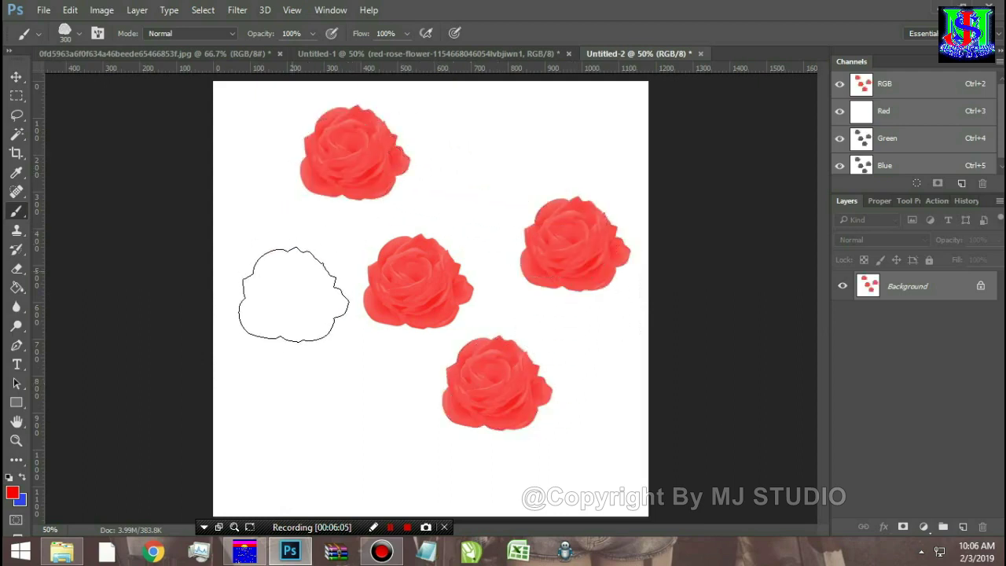
click(295, 306)
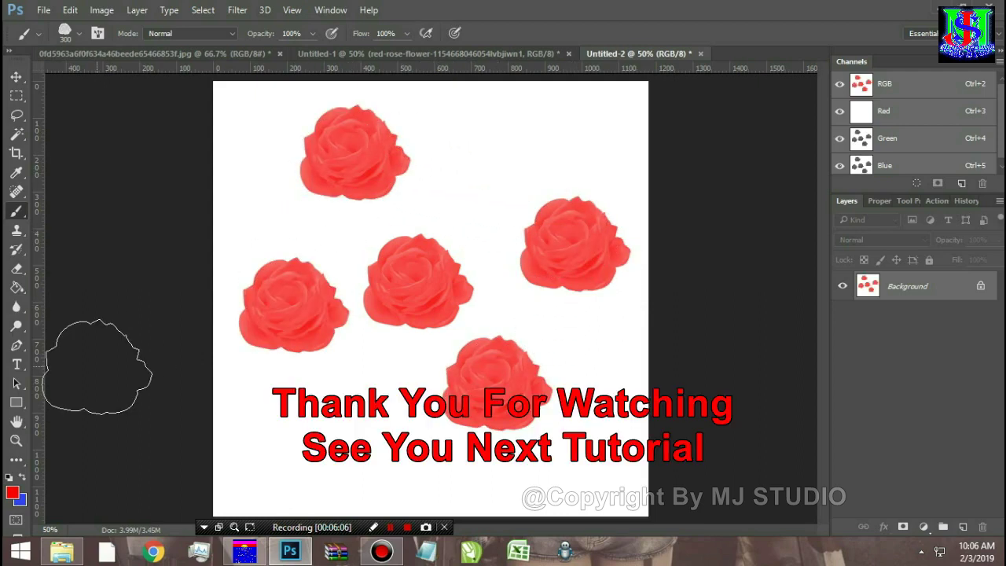